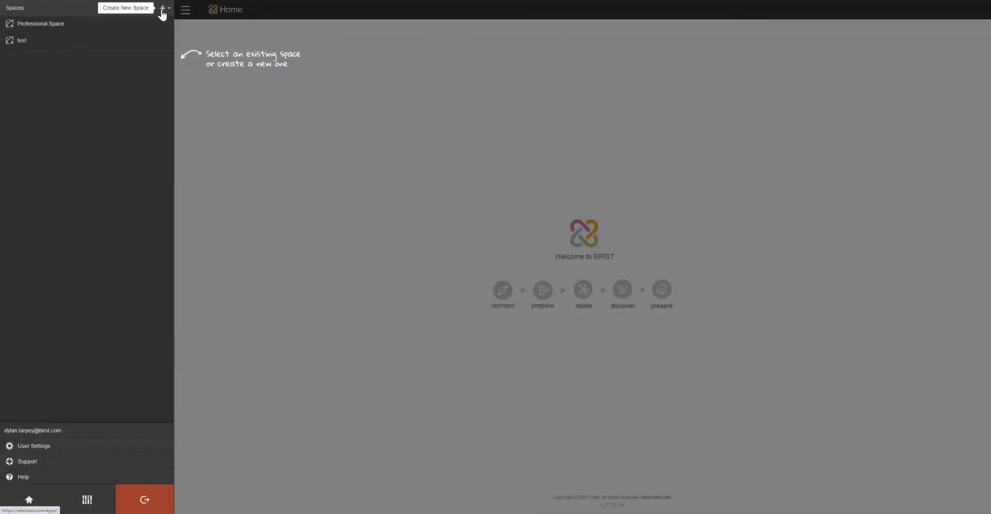
# Create a new space and upload the Excel spreadsheet through Quick Upload for preparation
pyautogui.click(163, 7)
pyautogui.click(148, 38)
pyautogui.click(156, 25)
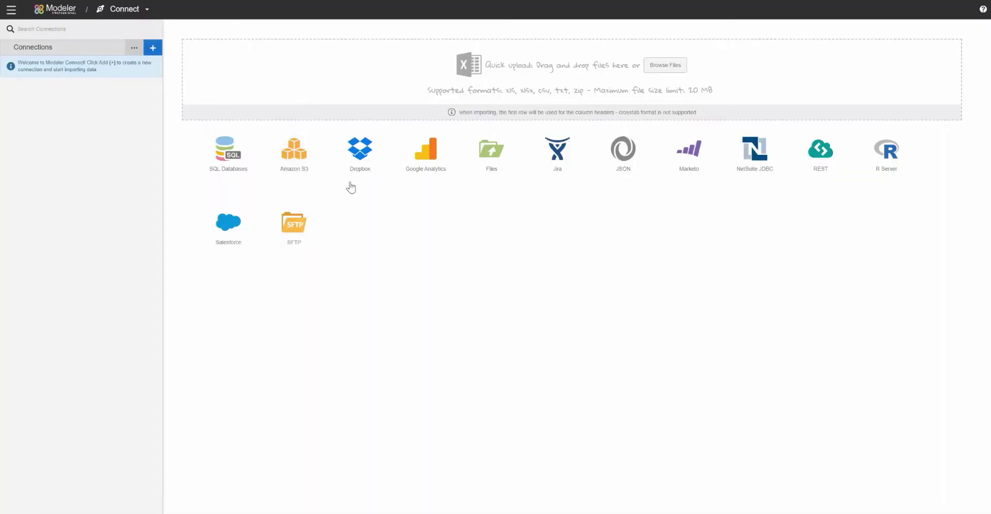
pyautogui.moveTo(389, 214); pyautogui.dragTo(414, 75)
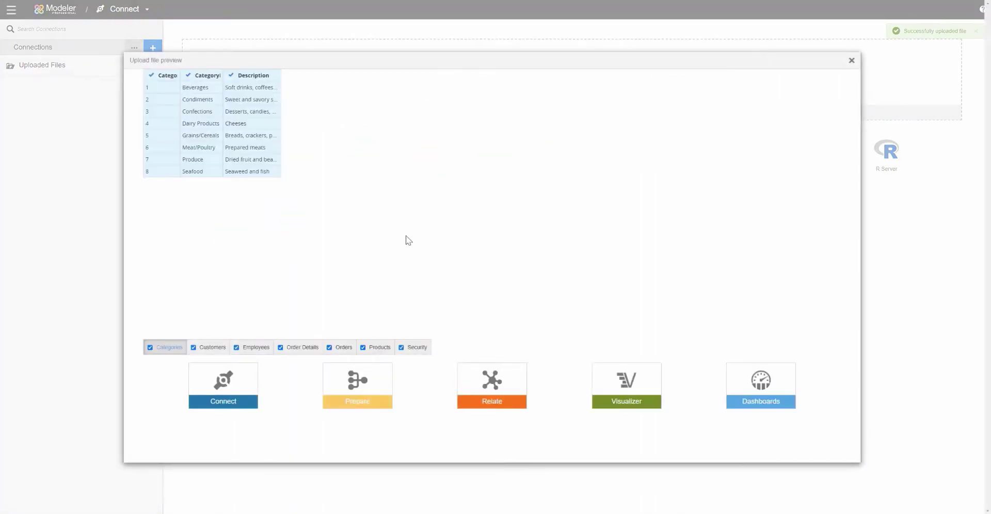
pyautogui.click(360, 380)
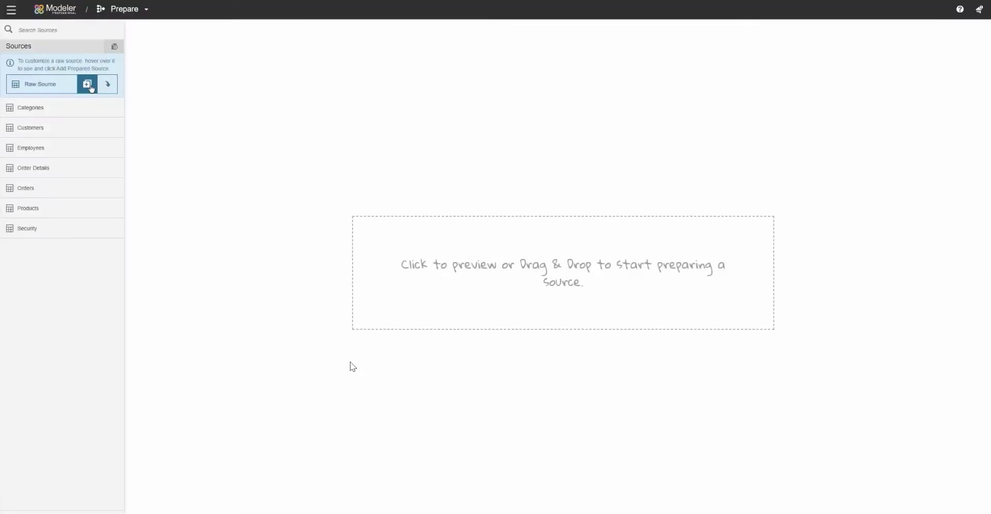
# Create prepared sources 'Customer File' from Customers and 'Product Details' from Products
pyautogui.moveTo(73, 120)
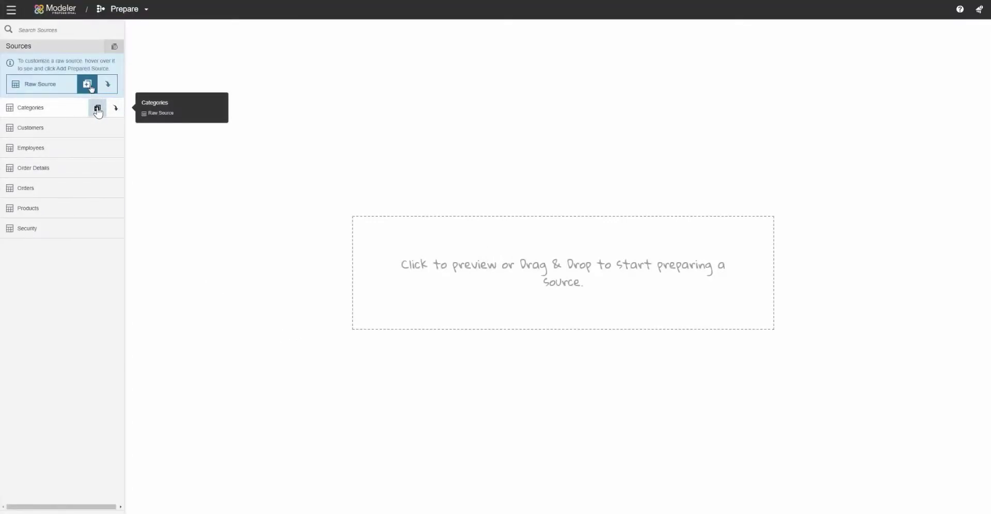
pyautogui.click(97, 128)
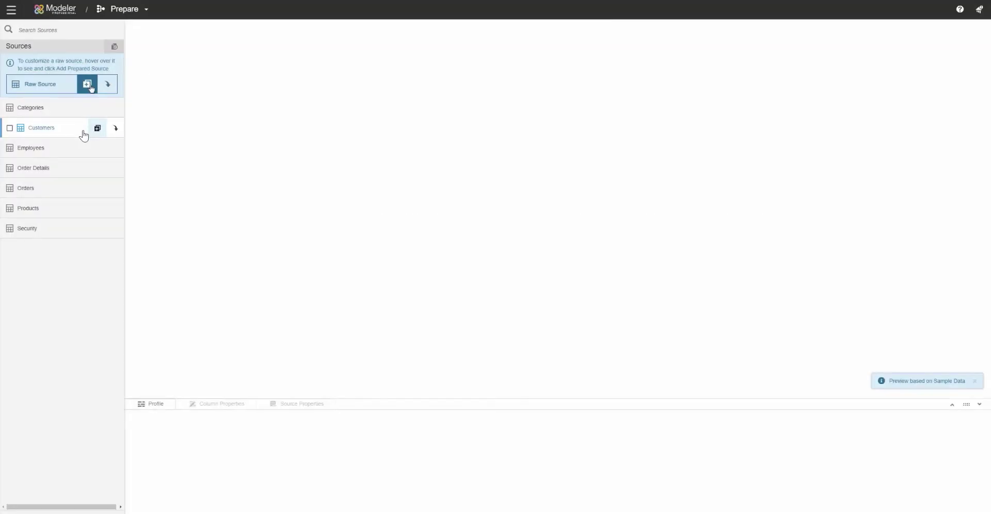
pyautogui.write('Customer File')
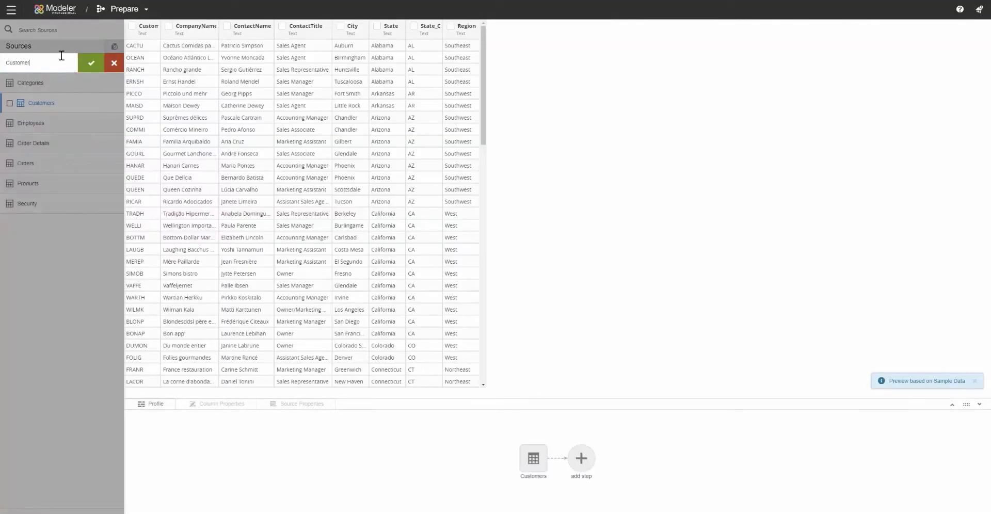
pyautogui.click(91, 66)
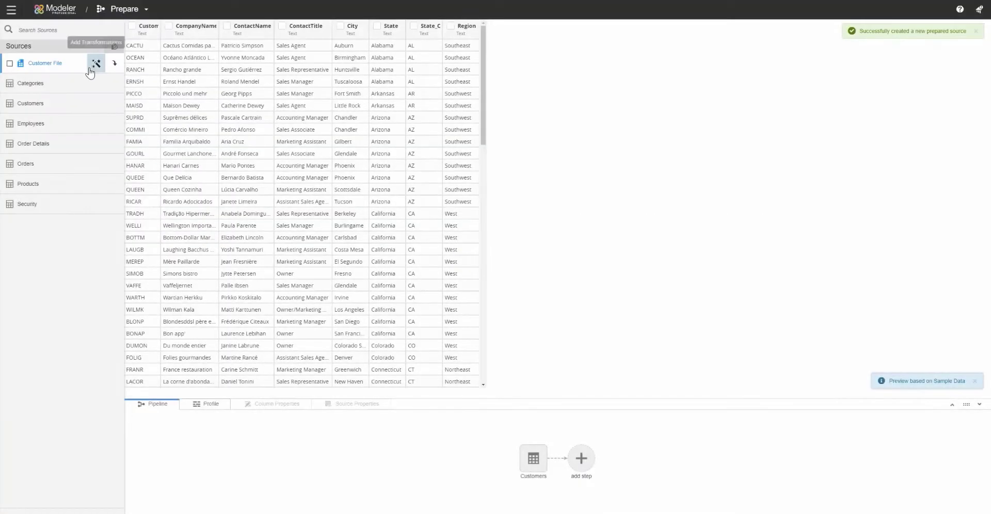
pyautogui.click(97, 184)
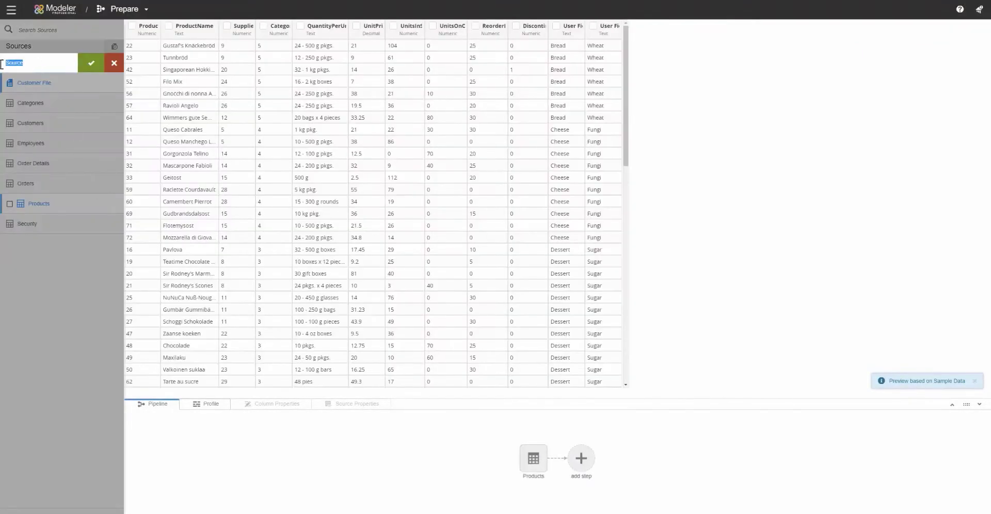
pyautogui.write('Product Details')
pyautogui.click(91, 62)
# Create prepared source 'Sales Orders' from Order Details and hide the raw sources
pyautogui.click(47, 161)
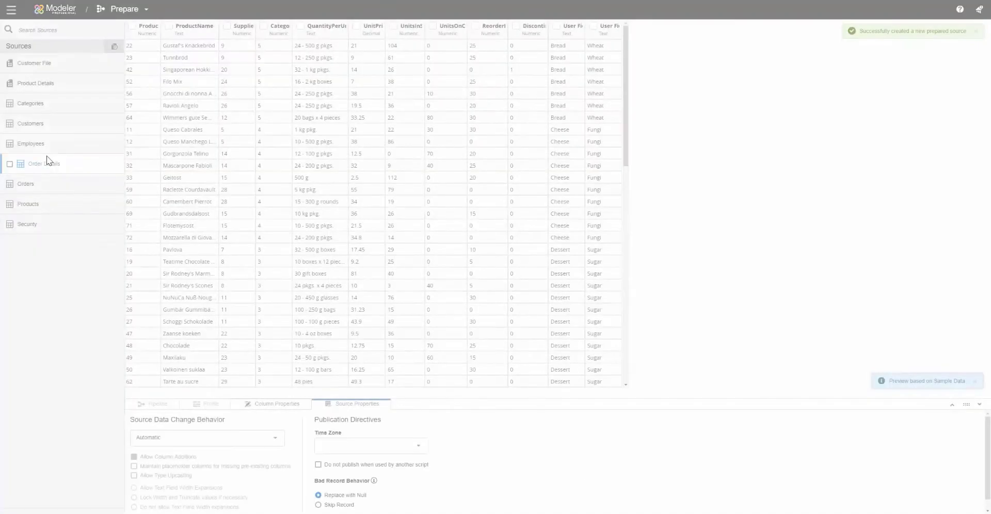
pyautogui.click(97, 165)
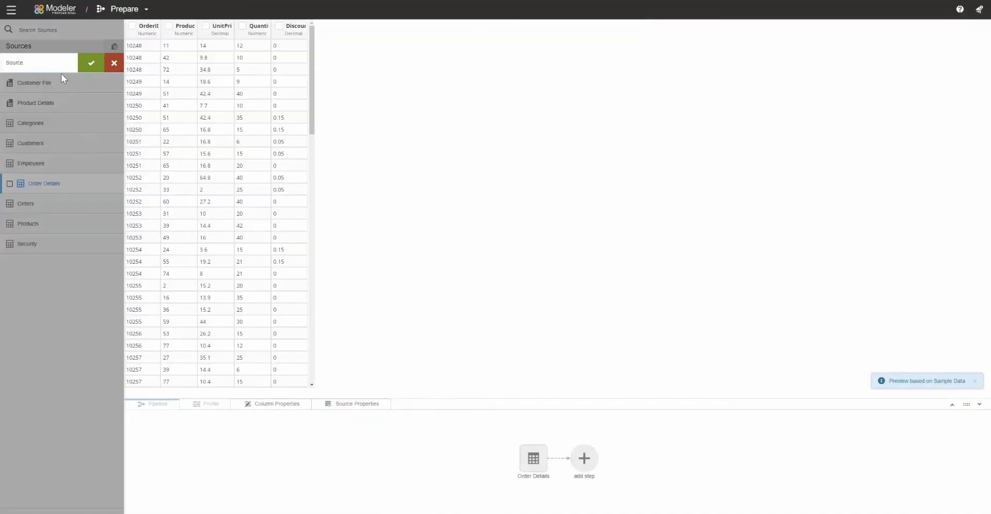
pyautogui.write('Sales Orders')
pyautogui.click(91, 62)
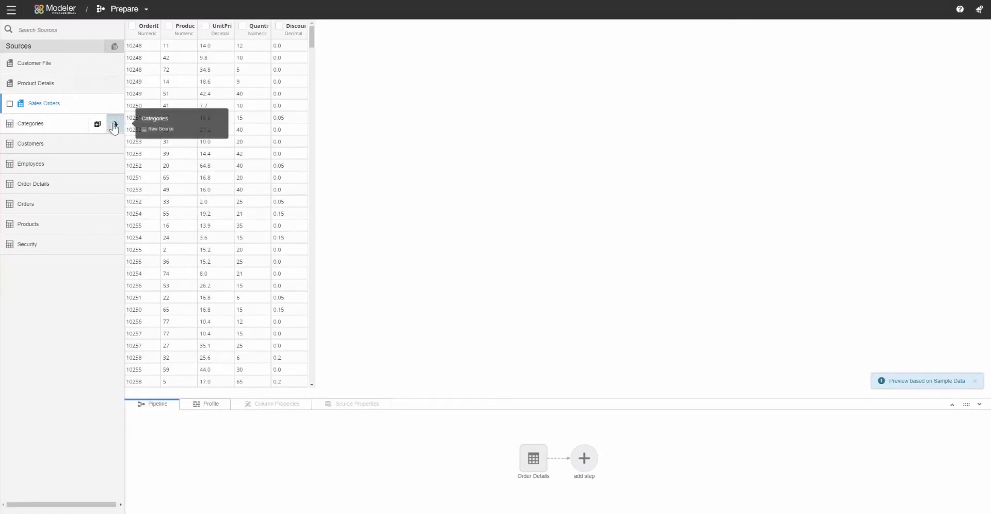
pyautogui.click(113, 125)
pyautogui.click(174, 123)
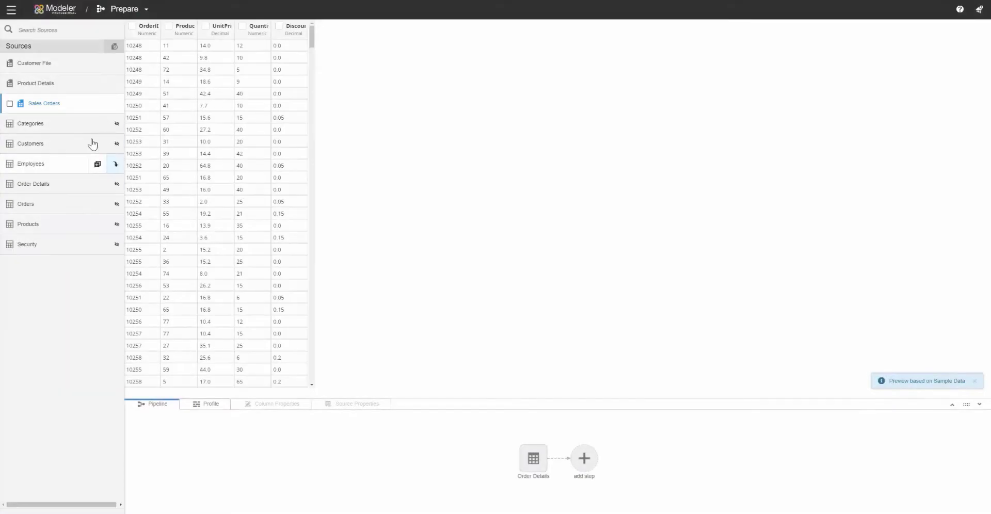
# Merge the Orders table into Sales Orders keyed on OrderID
pyautogui.click(94, 104)
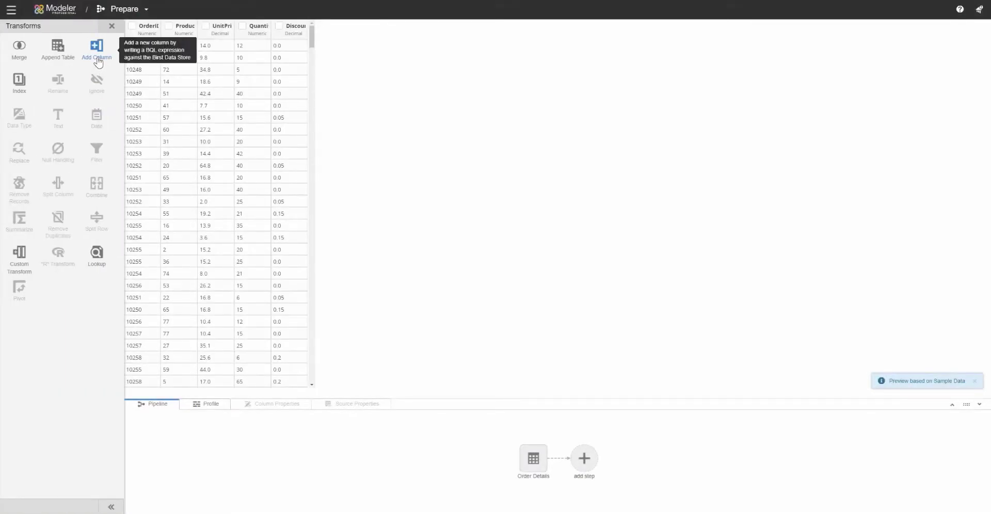
pyautogui.click(15, 53)
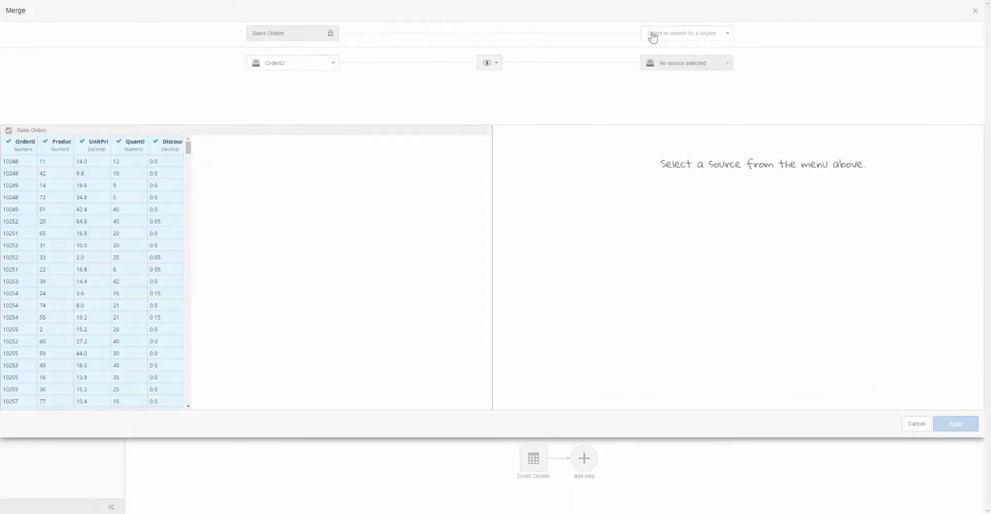
pyautogui.click(653, 37)
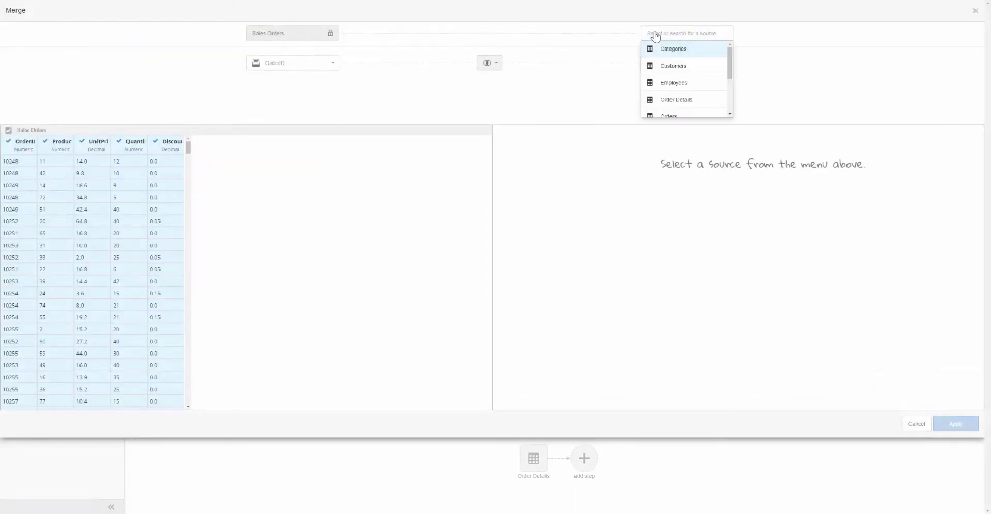
pyautogui.click(669, 116)
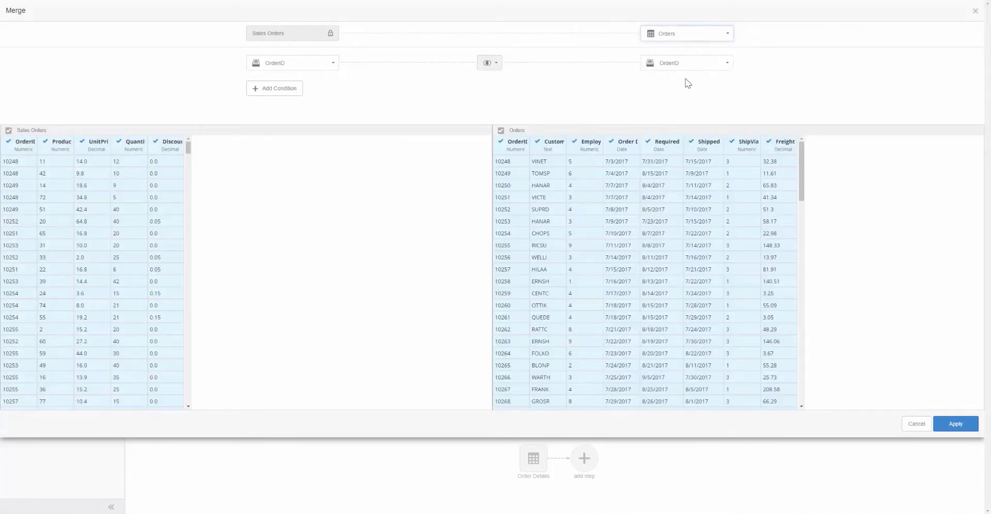
pyautogui.click(955, 424)
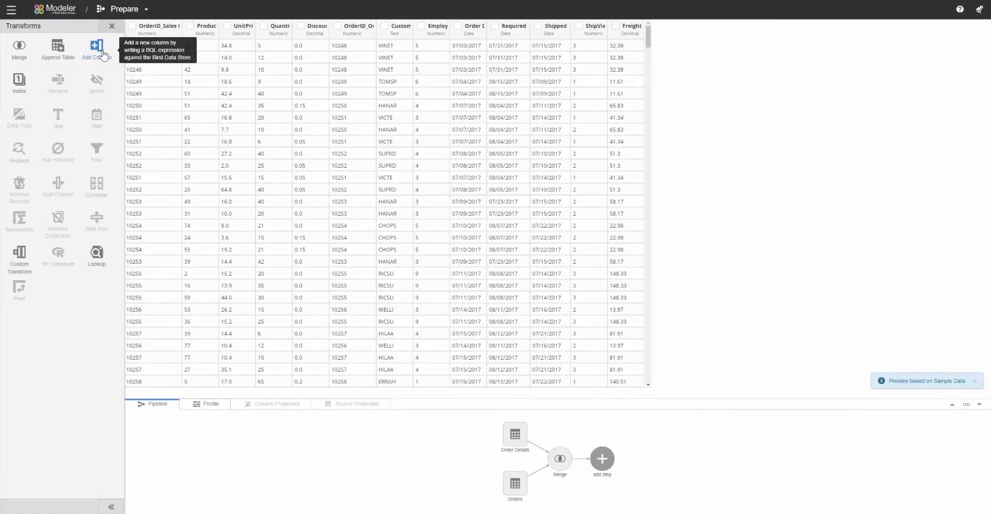
# Add a numeric Revenue column as [UnitPrice]*[Quantity] to Sales Orders, then publish
pyautogui.click(98, 49)
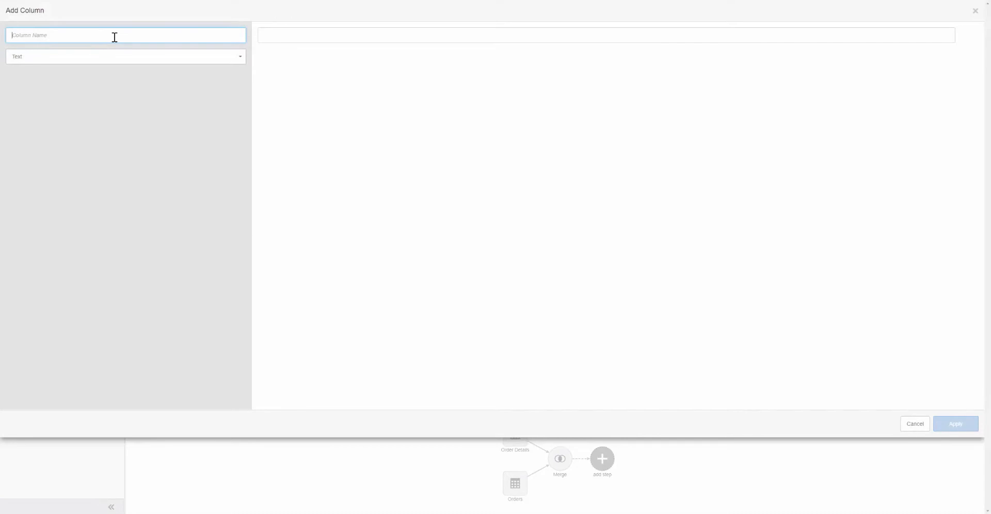
pyautogui.write('Revenue')
pyautogui.click(154, 58)
pyautogui.click(189, 78)
pyautogui.click(307, 35)
pyautogui.write('[UnitPrice]*[Quantity]')
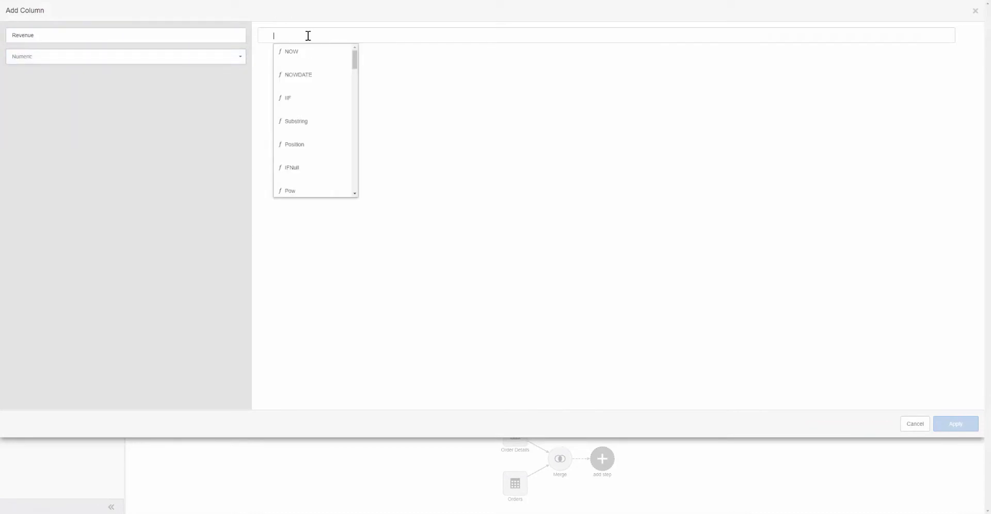
pyautogui.click(955, 423)
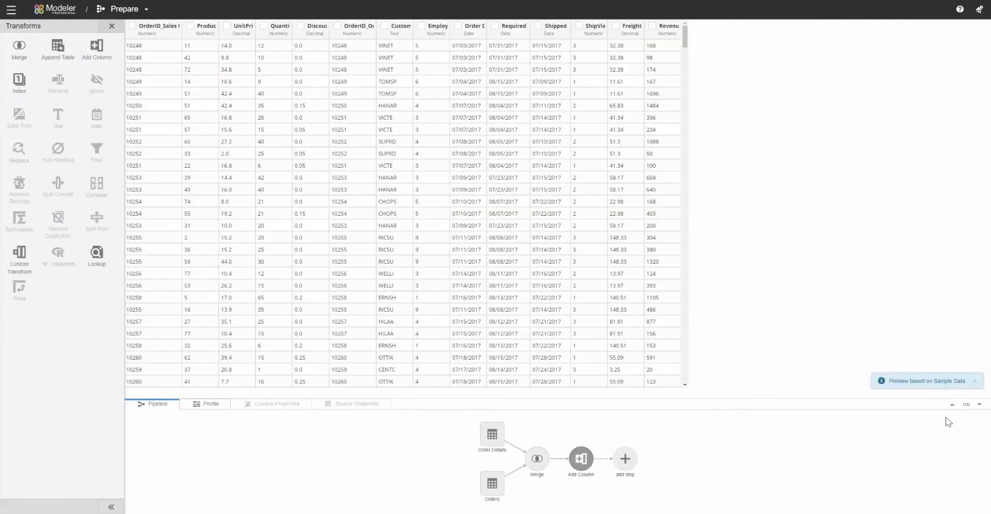
pyautogui.click(980, 11)
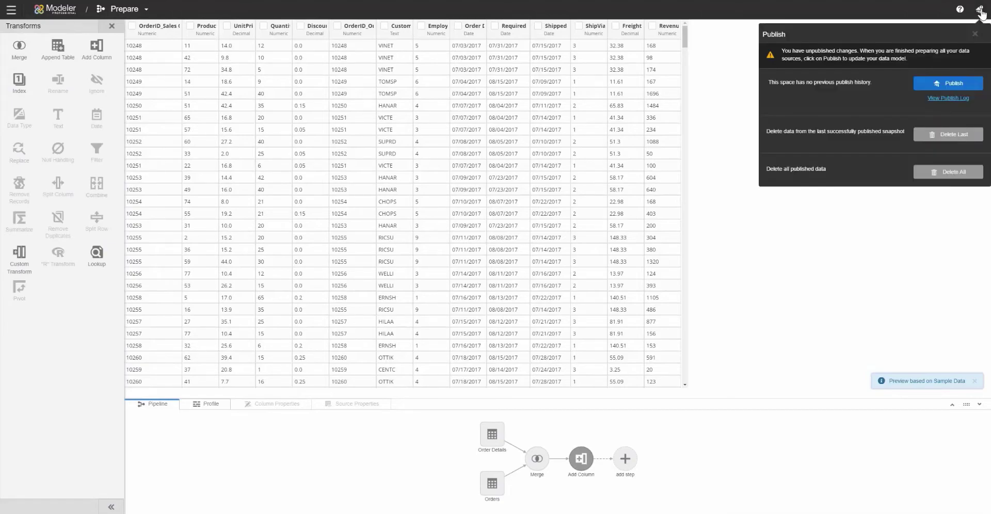
pyautogui.click(951, 85)
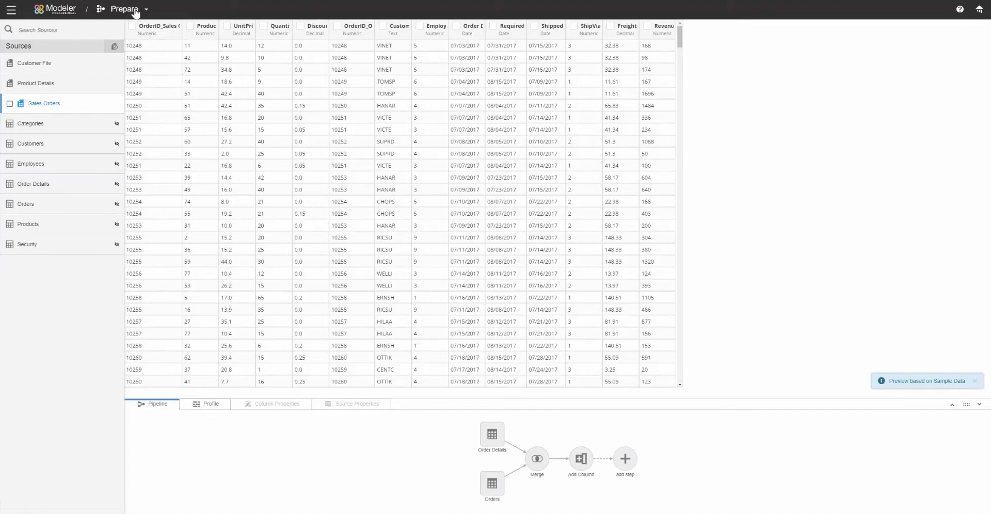
# In the Relate view, join Sales Orders to Customer File on CustomerID
pyautogui.click(135, 13)
pyautogui.click(178, 118)
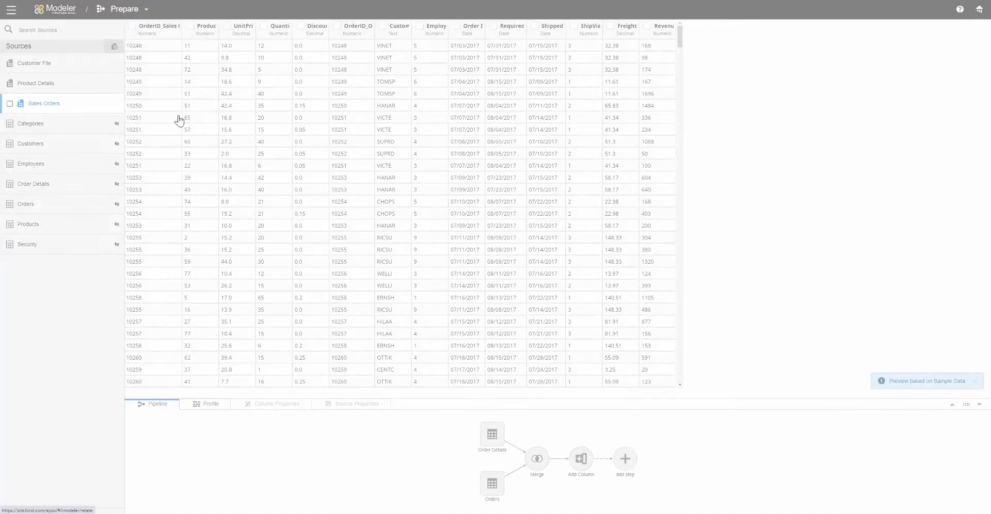
pyautogui.click(463, 302)
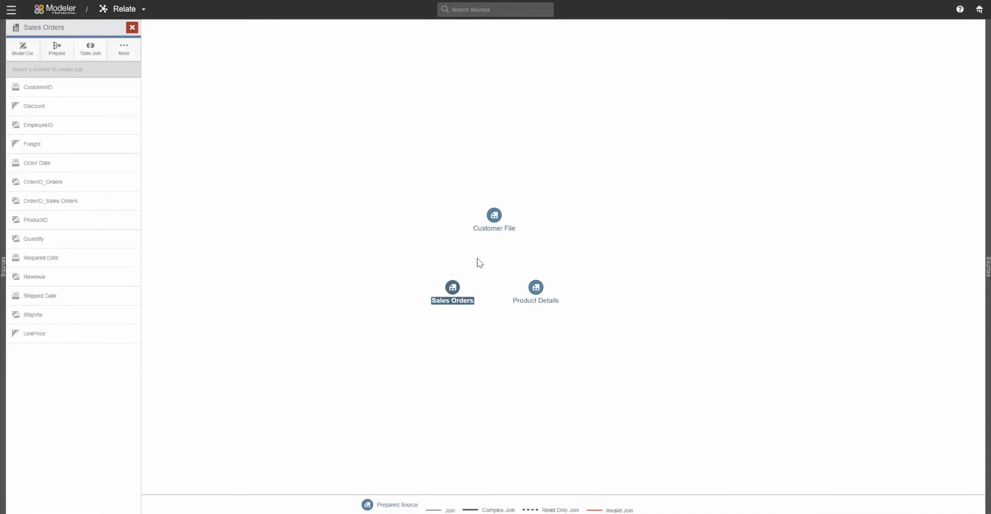
pyautogui.click(495, 229)
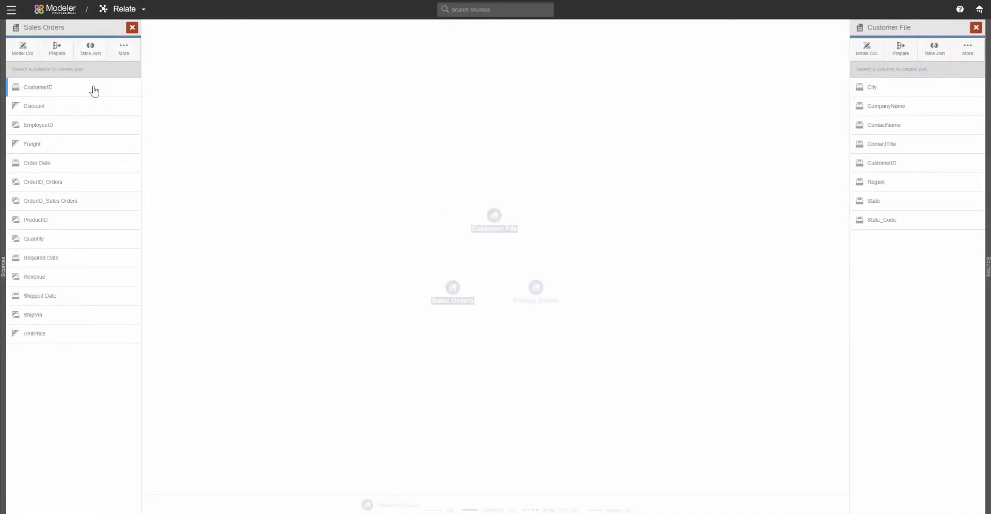
pyautogui.click(825, 167)
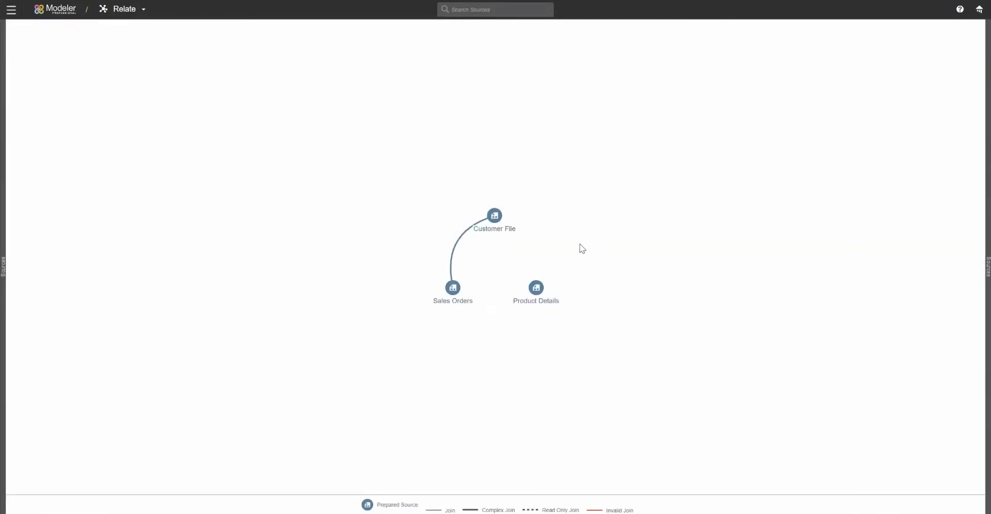
# Join Sales Orders to Product Details on ProductID
pyautogui.click(540, 301)
pyautogui.click(443, 302)
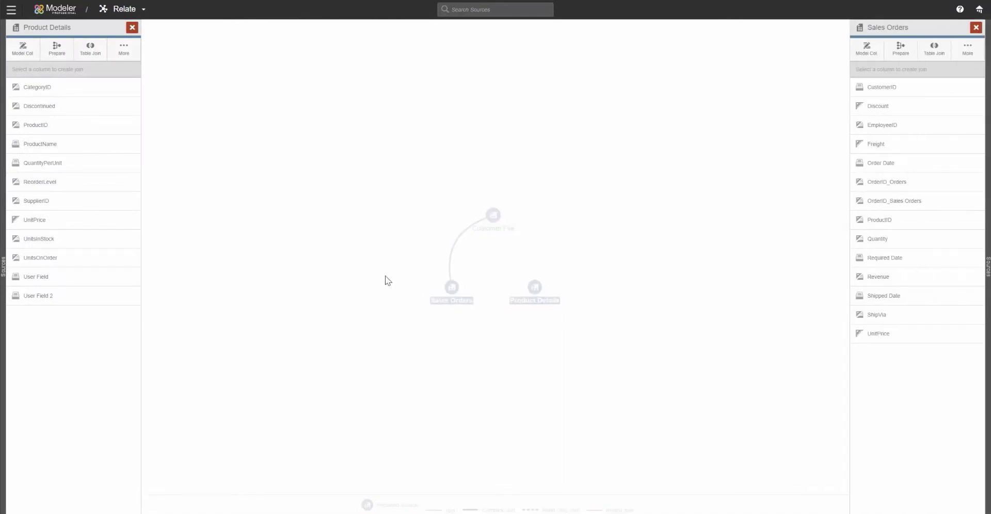
pyautogui.click(74, 125)
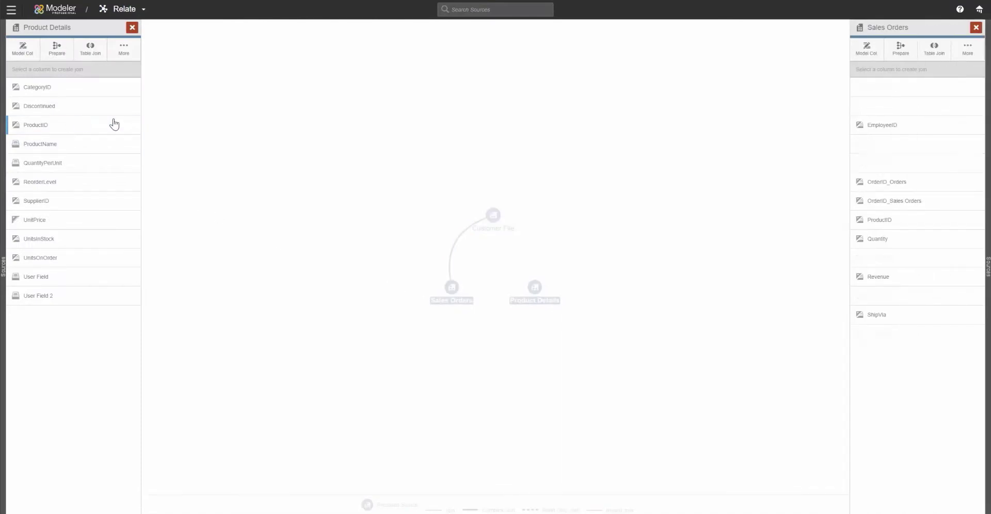
pyautogui.click(897, 220)
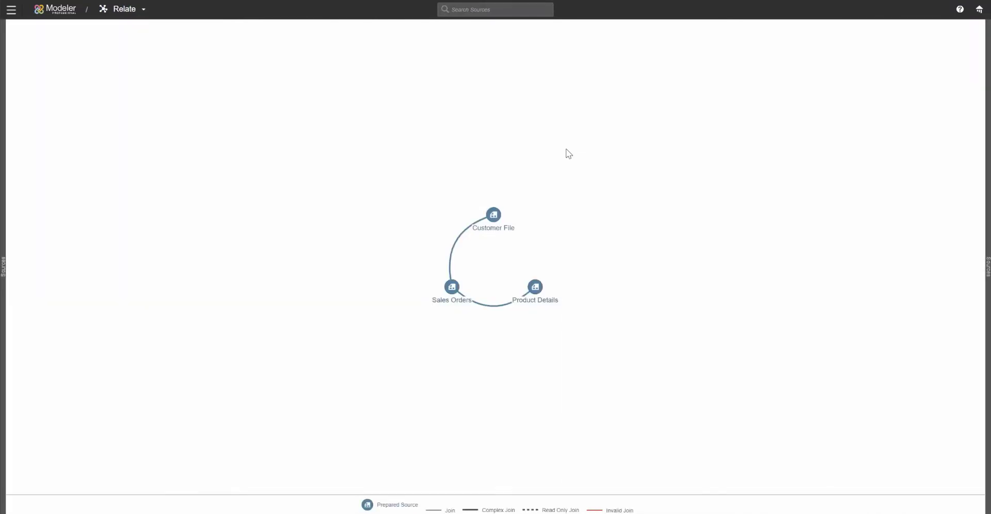
# In the Visualizer, build a column chart of Revenue by CategoryID
pyautogui.click(10, 10)
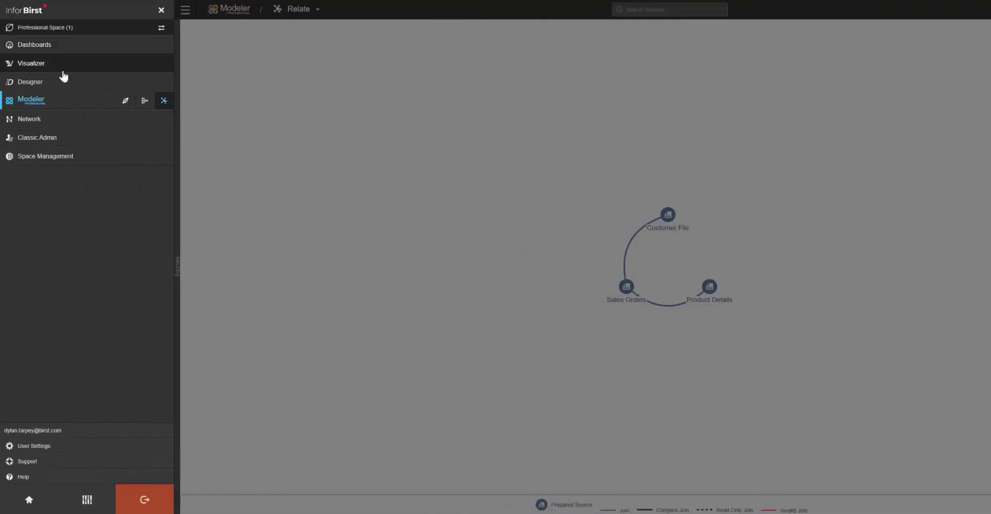
pyautogui.click(63, 70)
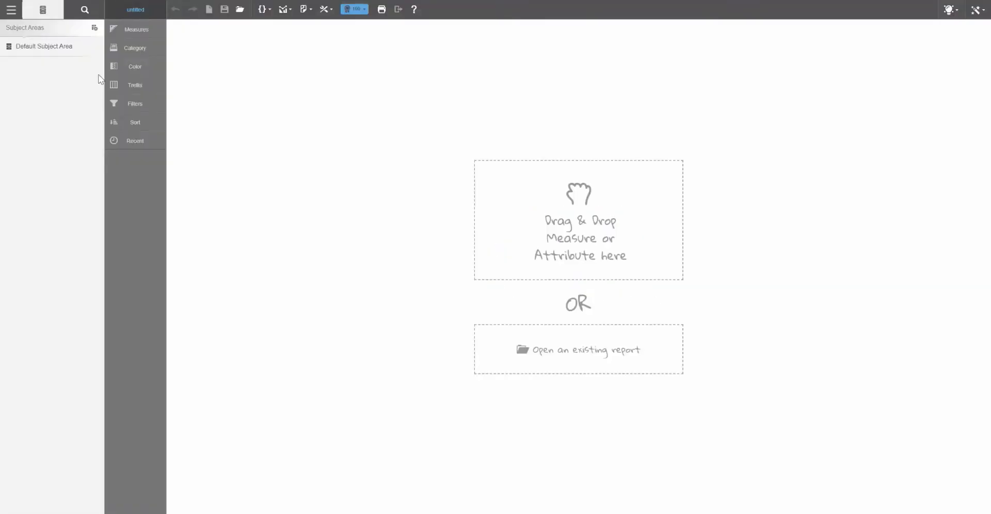
pyautogui.click(55, 46)
pyautogui.click(56, 64)
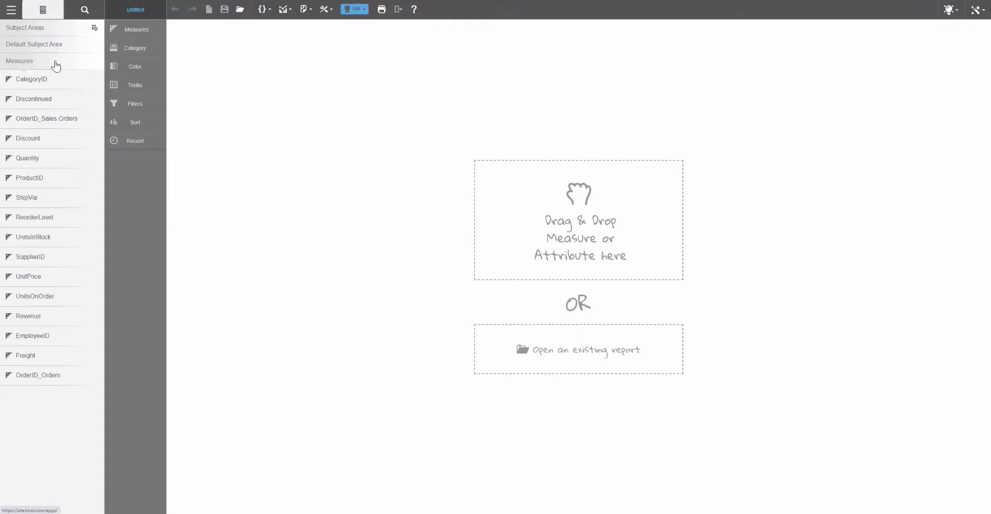
pyautogui.click(45, 317)
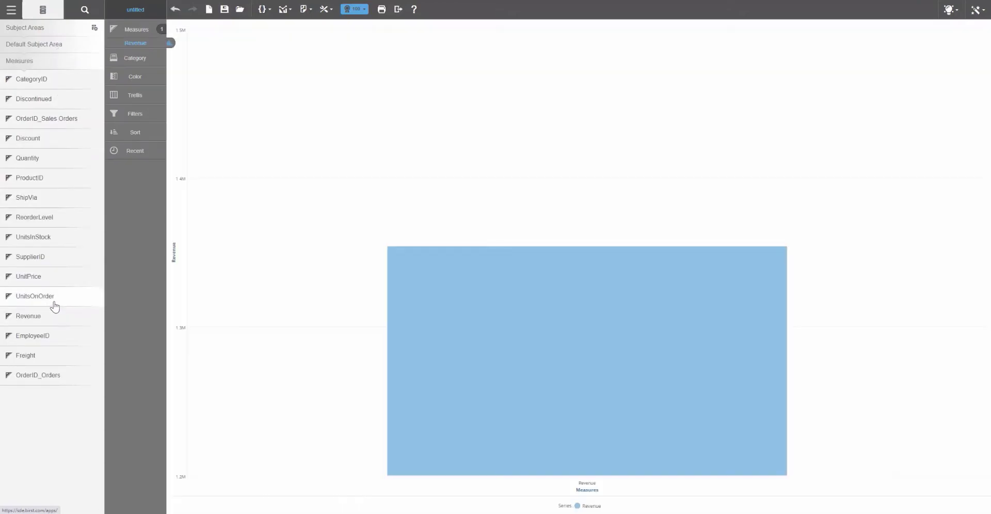
pyautogui.click(36, 59)
pyautogui.click(38, 82)
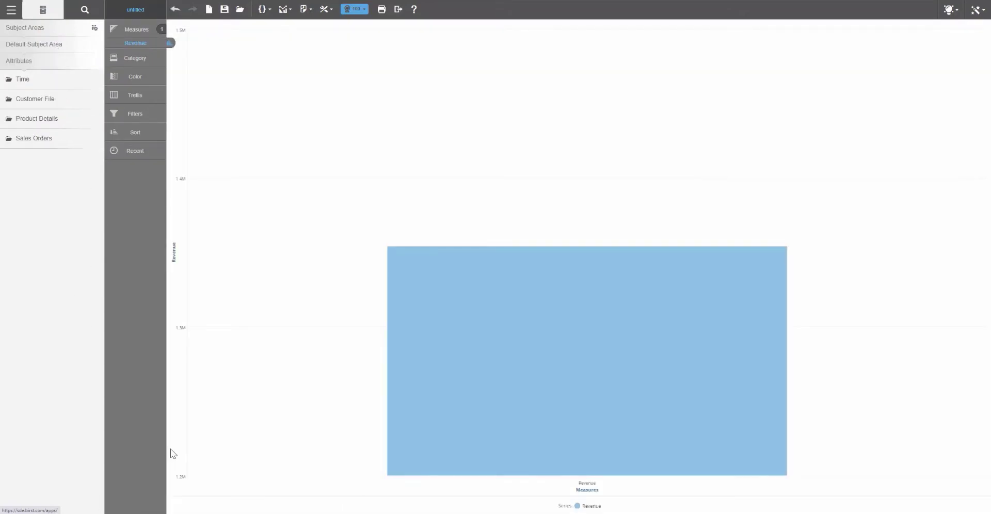
pyautogui.click(84, 13)
pyautogui.write('category')
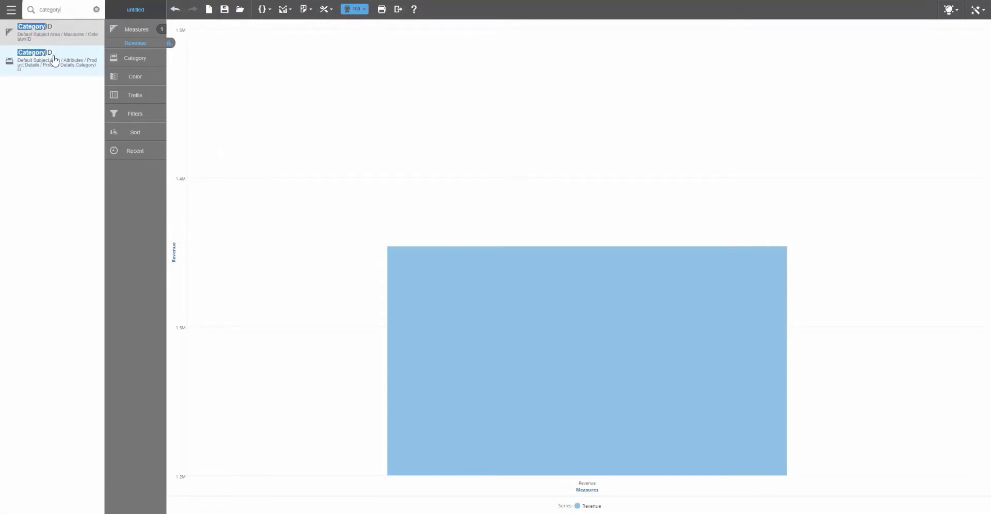
pyautogui.doubleClick(55, 61)
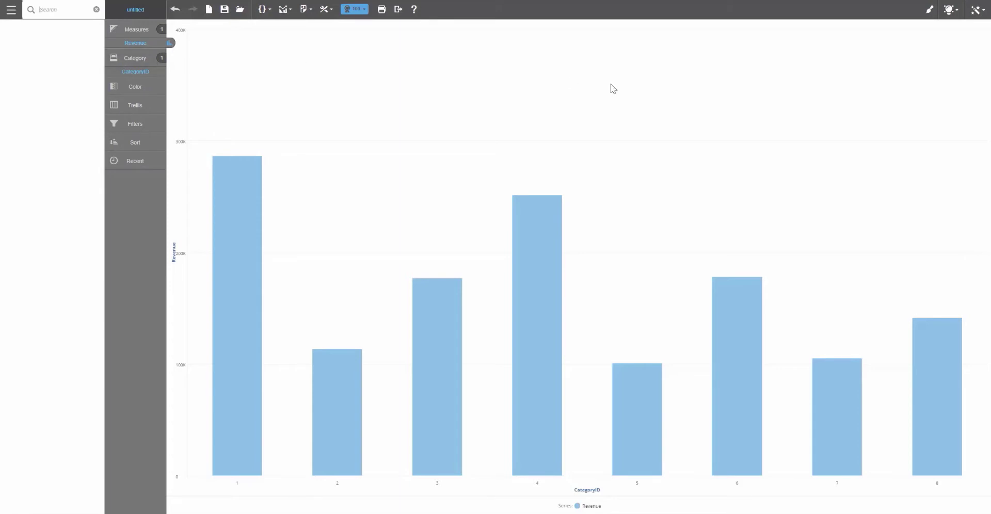
# Save the chart as 'rev by category' and start a new blank report
pyautogui.click(224, 10)
pyautogui.click(101, 60)
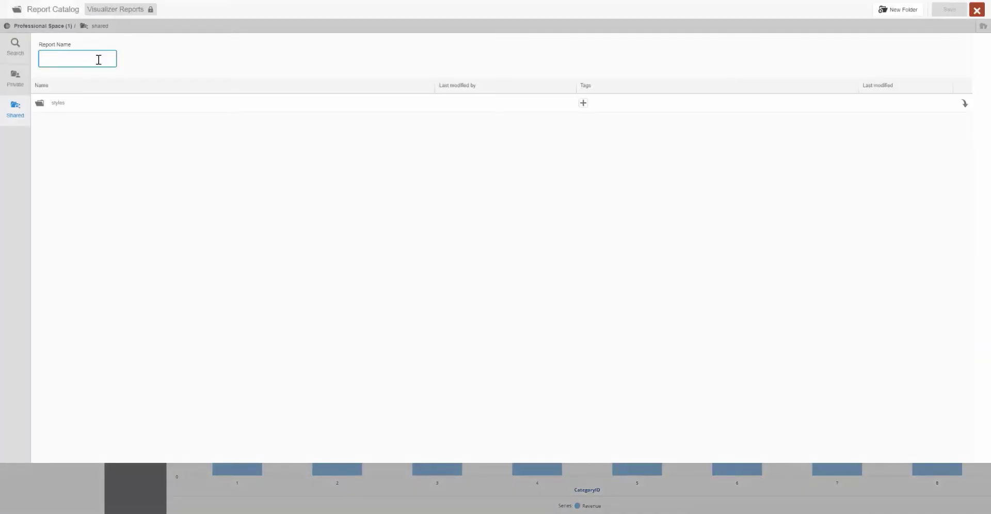
pyautogui.write('rev by category')
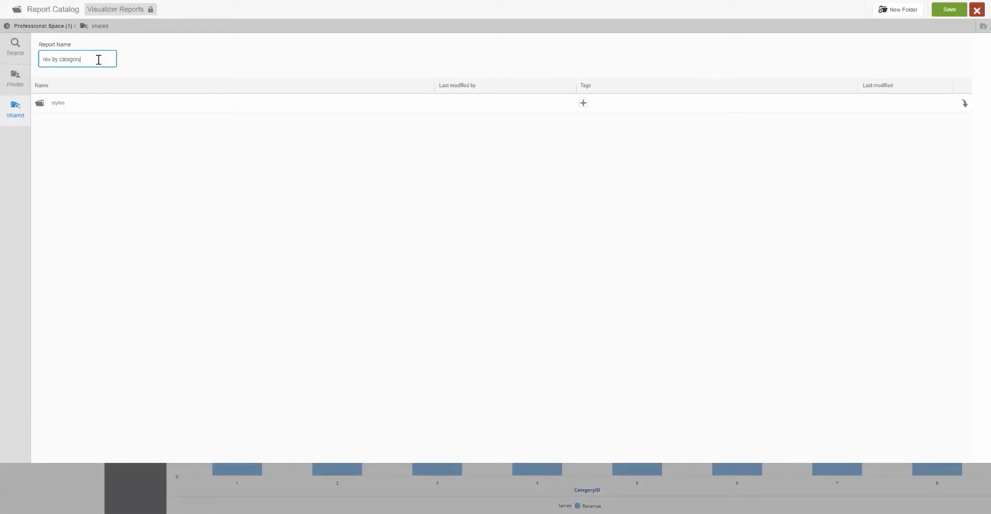
pyautogui.click(959, 10)
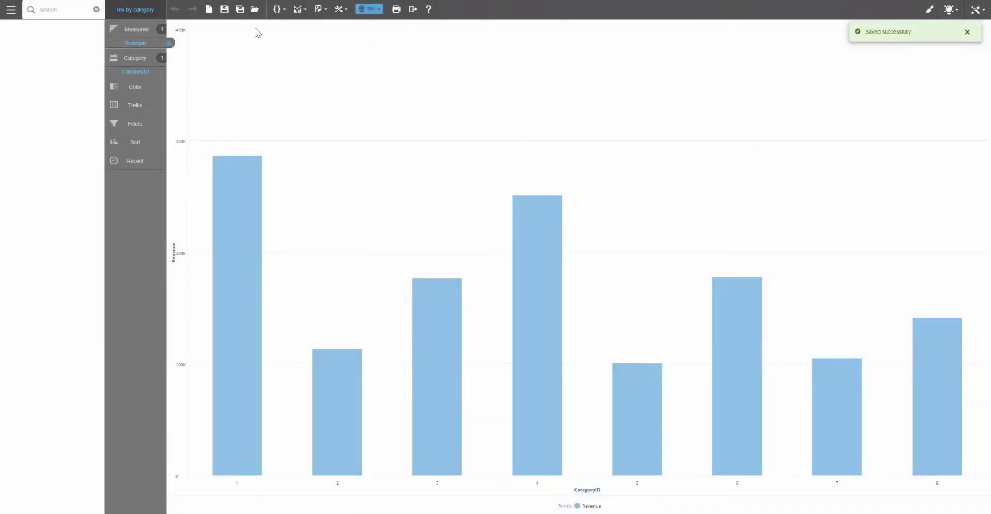
pyautogui.click(208, 10)
# Make the report a map of Revenue by State_Code shaded on United States states
pyautogui.click(976, 9)
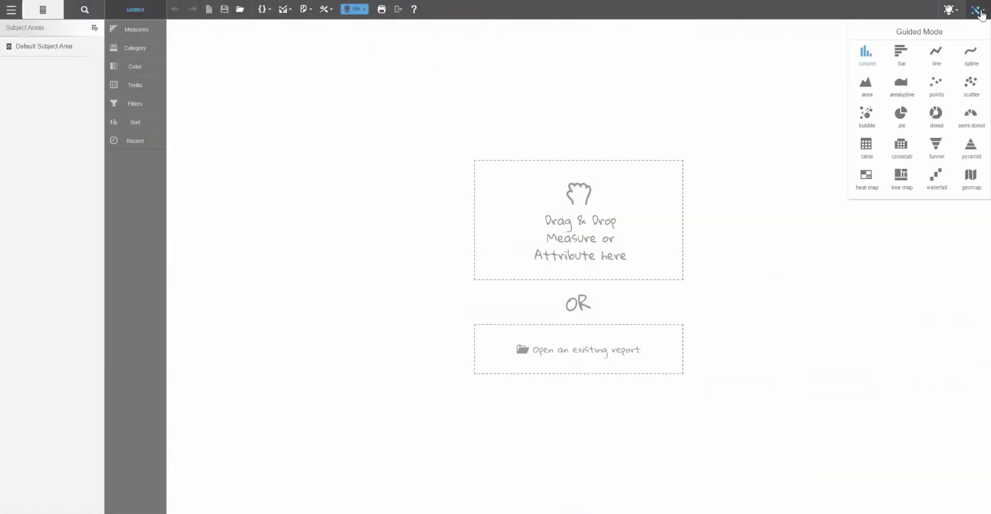
pyautogui.click(971, 178)
pyautogui.click(71, 17)
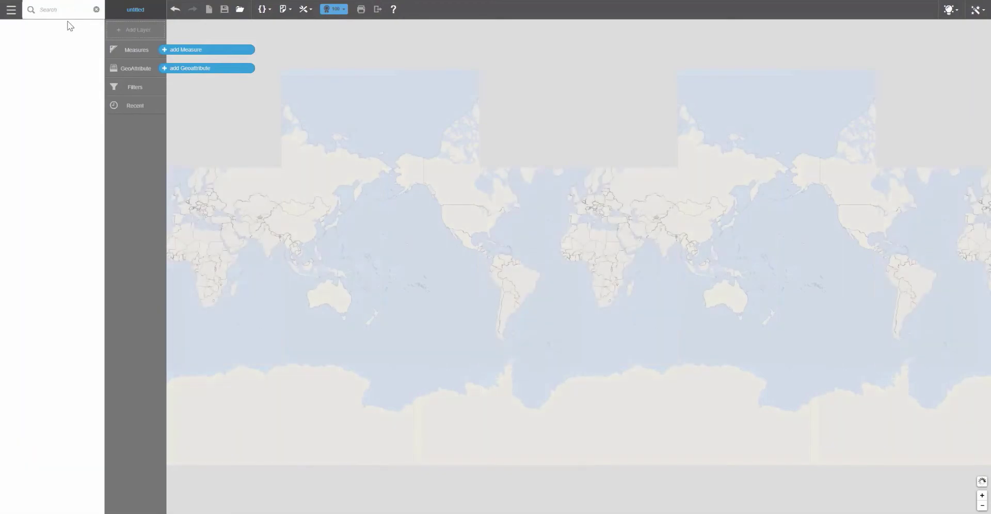
pyautogui.write('rev')
pyautogui.click(69, 26)
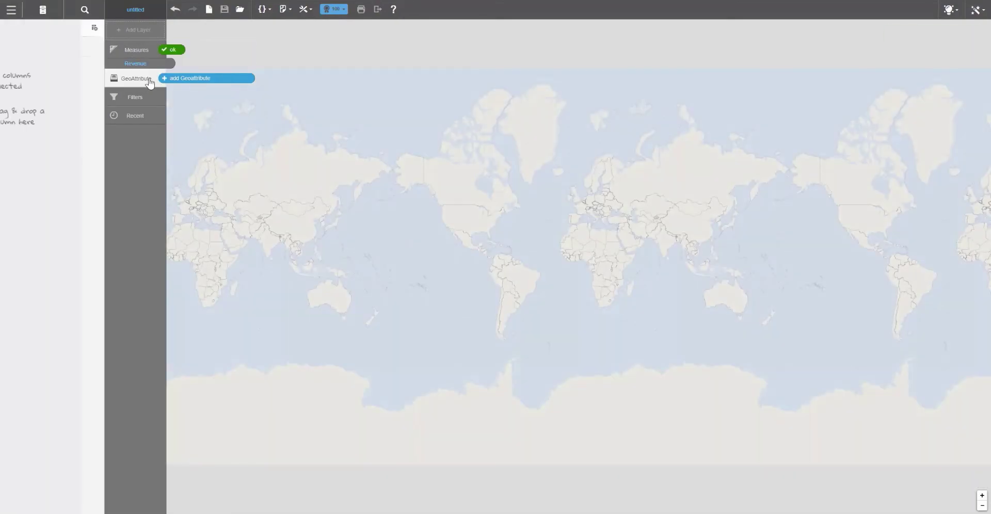
pyautogui.click(66, 16)
pyautogui.write('stat')
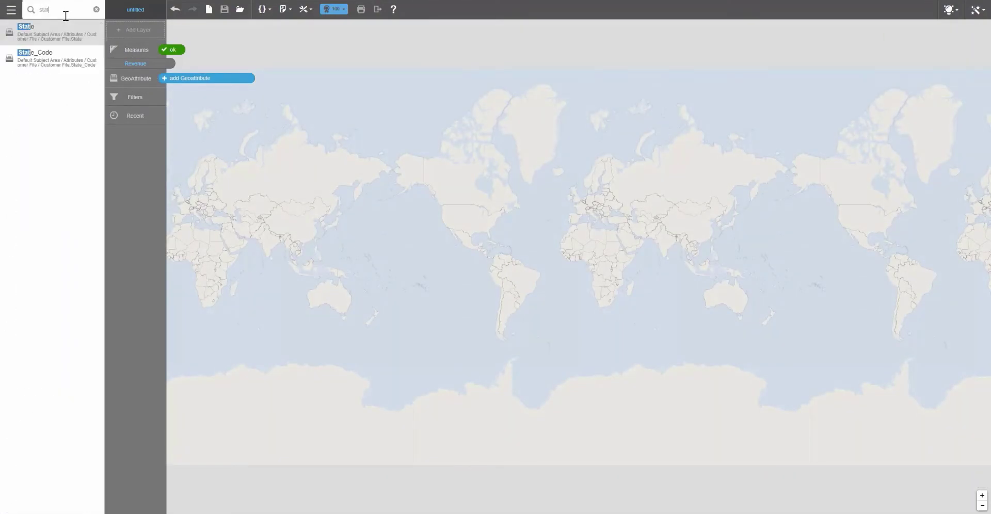
pyautogui.click(67, 61)
pyautogui.click(124, 92)
pyautogui.click(15, 46)
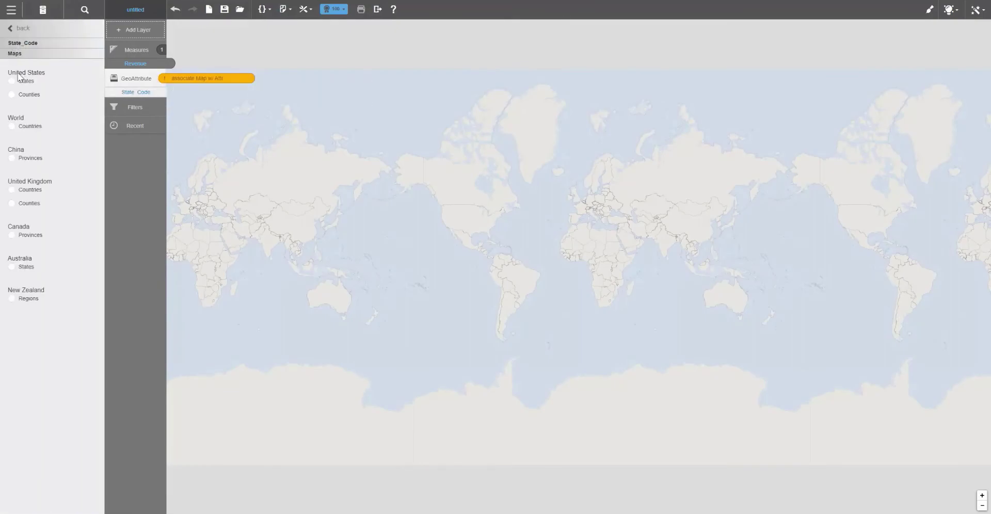
pyautogui.click(12, 81)
# Save the map report as 'rev by state'
pyautogui.click(224, 9)
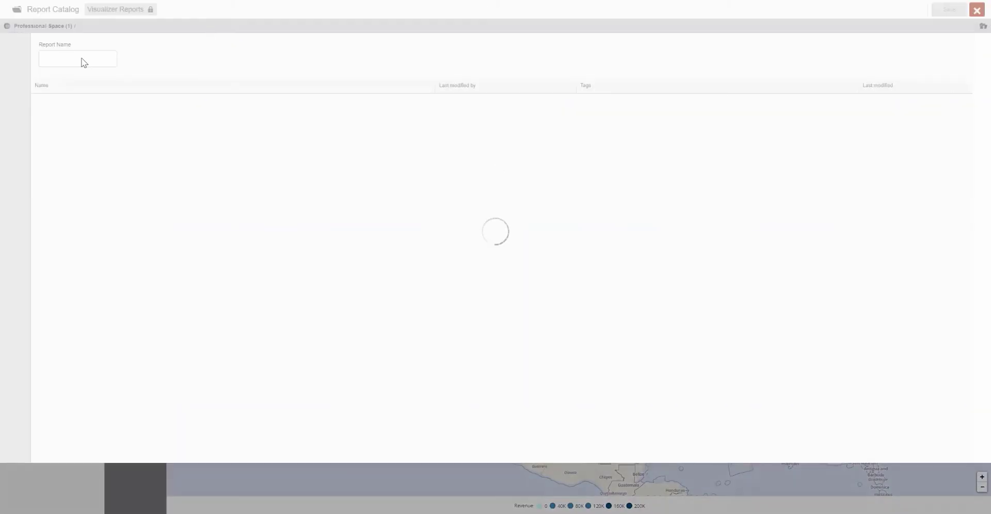
pyautogui.click(80, 59)
pyautogui.write('rev by state')
pyautogui.click(949, 9)
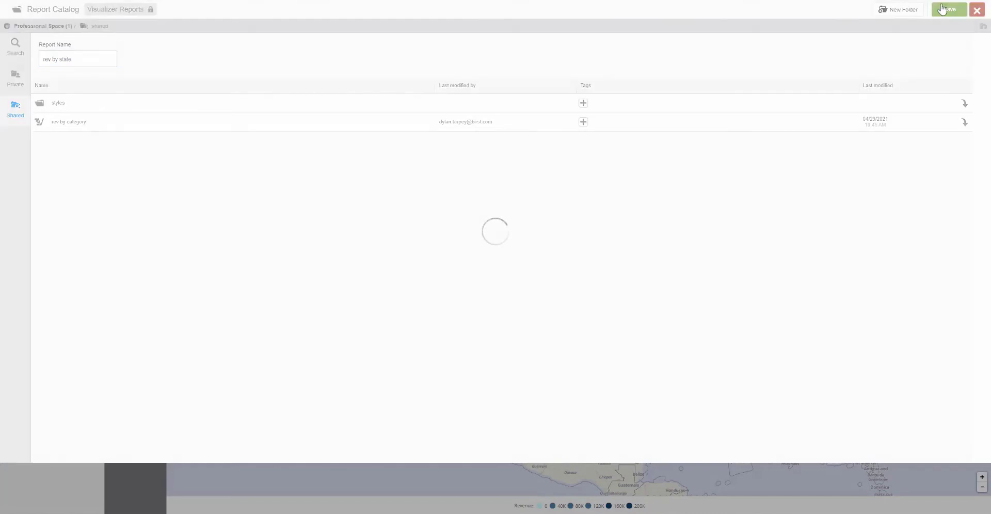
# In a new report, chart Revenue by Year/Month as a line chart
pyautogui.click(208, 10)
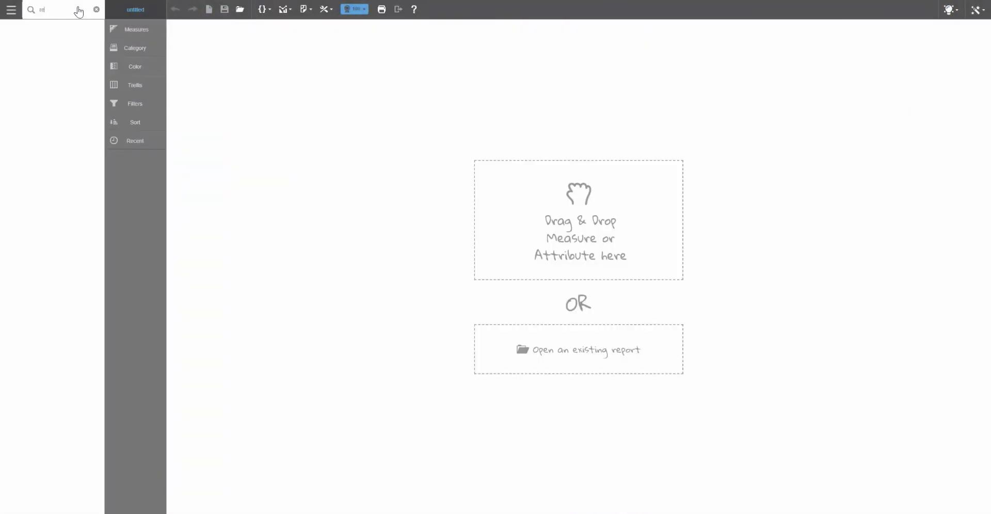
pyautogui.doubleClick(67, 32)
pyautogui.click(66, 9)
pyautogui.write('year')
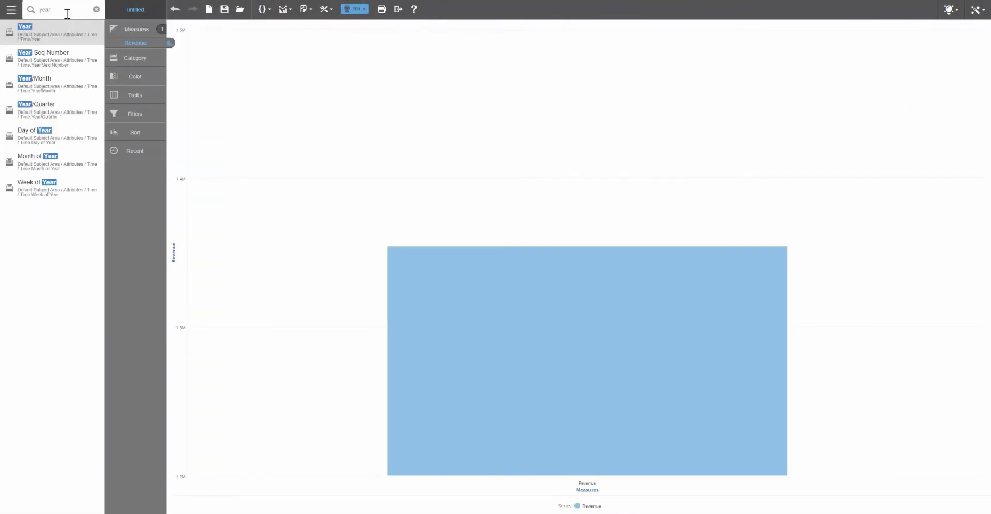
pyautogui.doubleClick(61, 88)
pyautogui.click(951, 10)
pyautogui.click(946, 60)
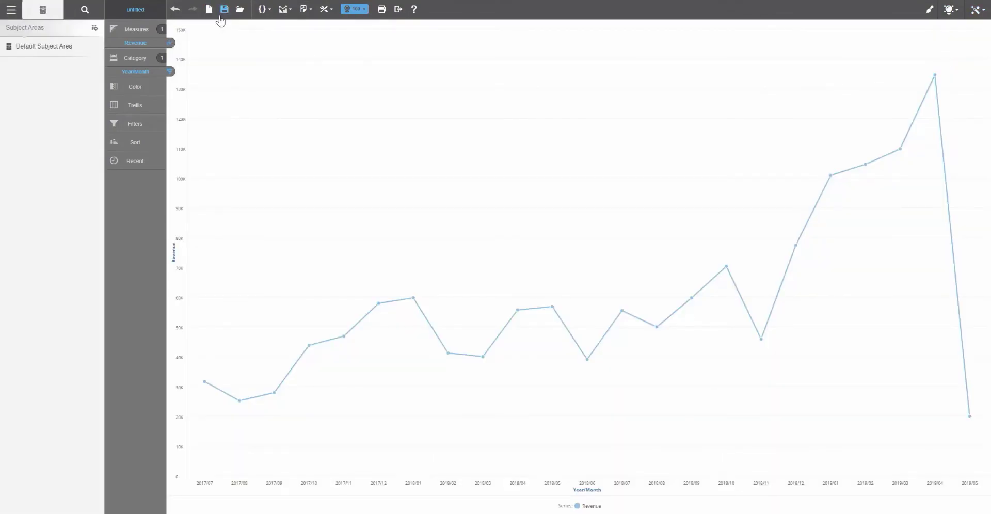
# Save the line chart as 'rev over time'
pyautogui.click(224, 10)
pyautogui.click(949, 9)
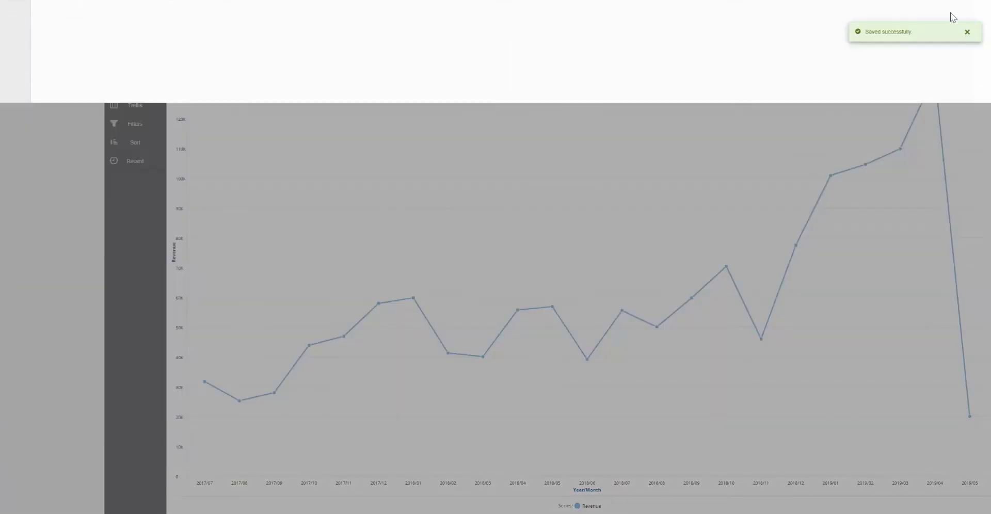
pyautogui.click(10, 9)
# Create a new dashboard with the three saved revenue reports in a two-column layout
pyautogui.click(43, 46)
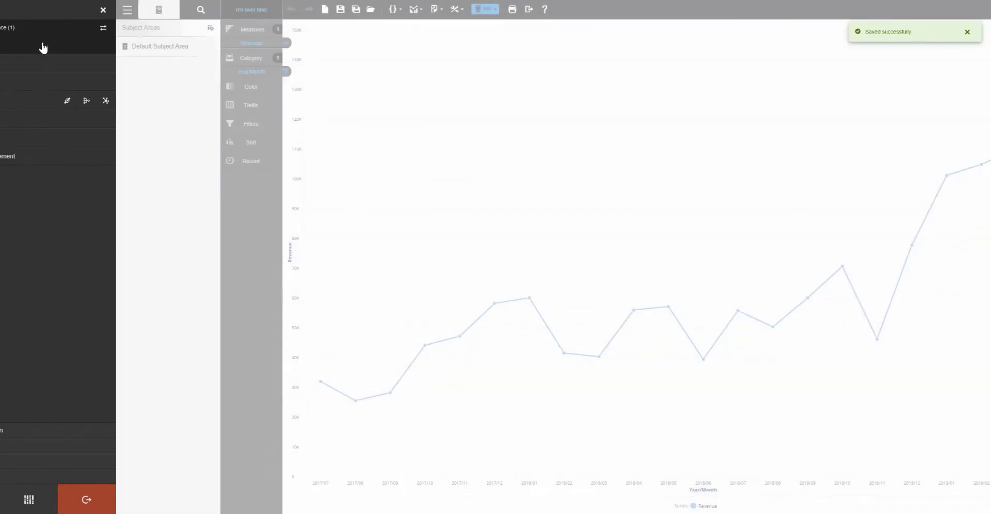
pyautogui.click(790, 14)
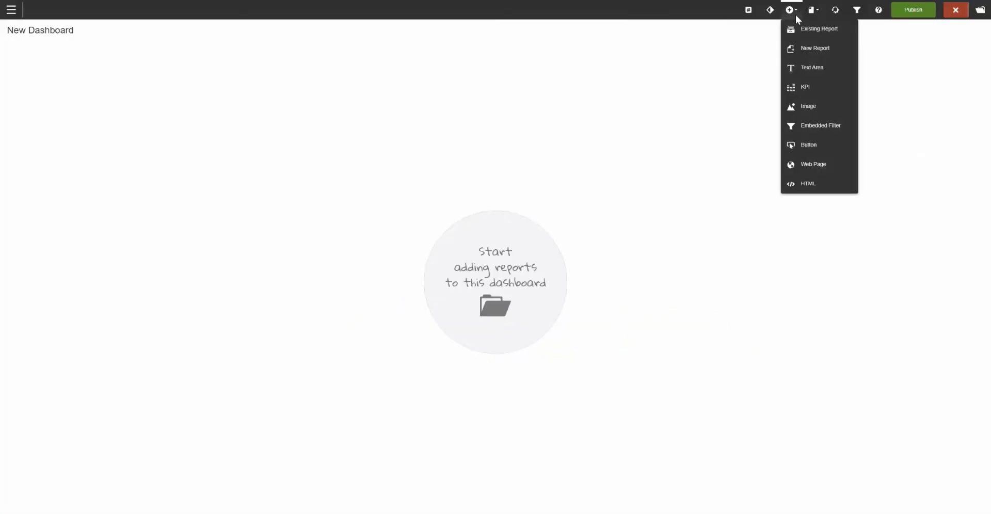
pyautogui.click(803, 29)
pyautogui.click(39, 96)
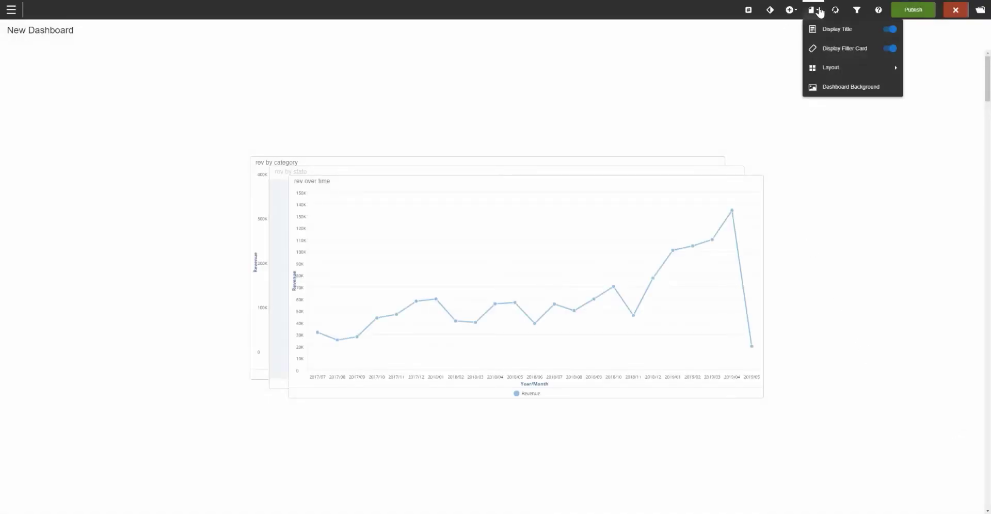
pyautogui.moveTo(873, 65)
pyautogui.click(935, 88)
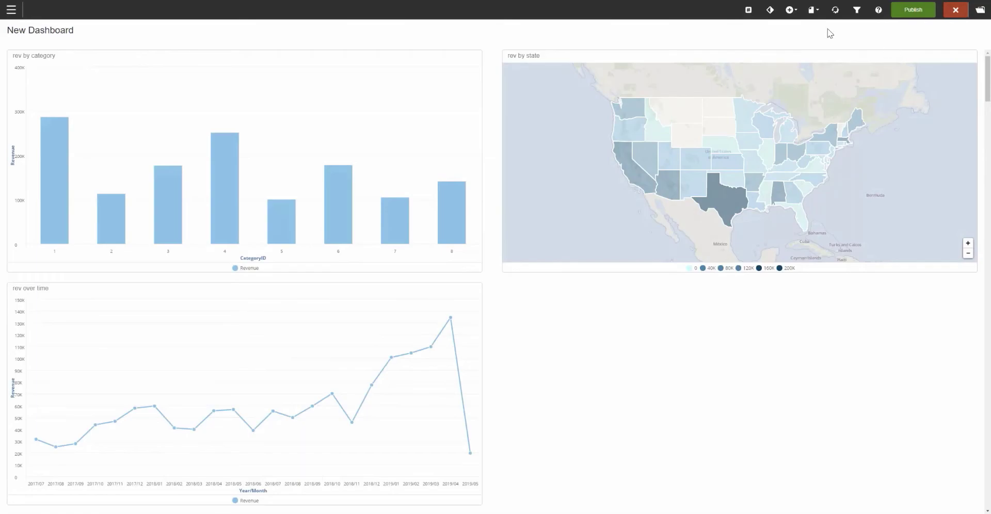
pyautogui.click(789, 11)
# Add a Revenue KPI formatted as $ currency and shrink its tile to half width
pyautogui.click(808, 87)
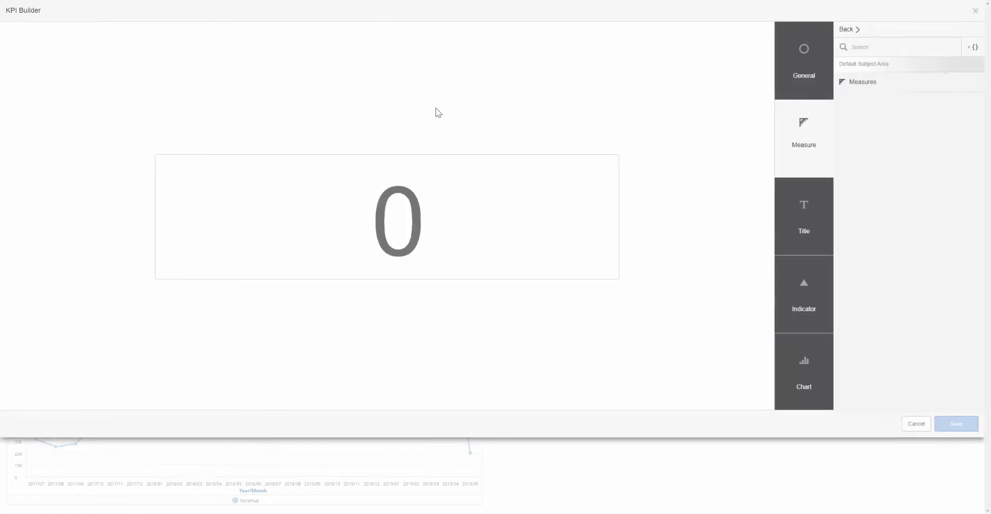
pyautogui.click(860, 48)
pyautogui.write('rev')
pyautogui.click(853, 65)
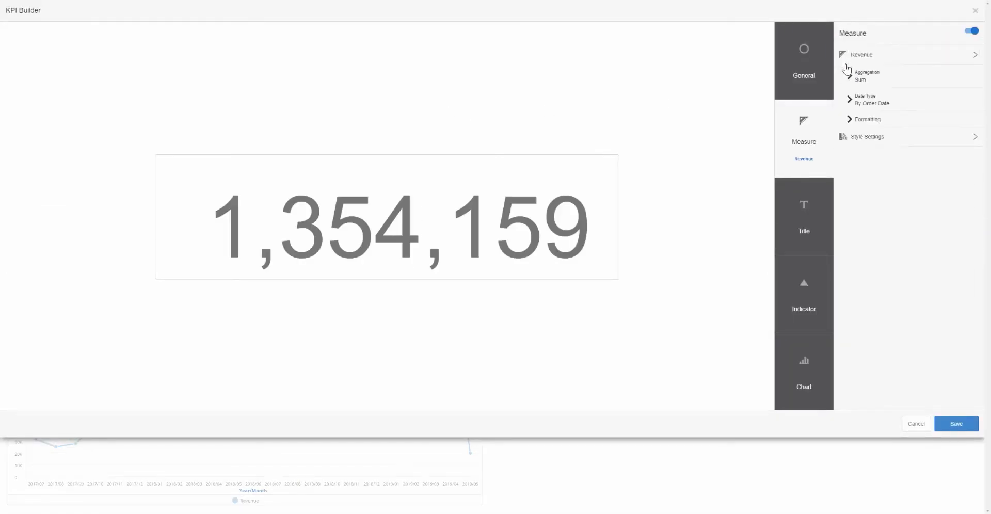
pyautogui.click(867, 124)
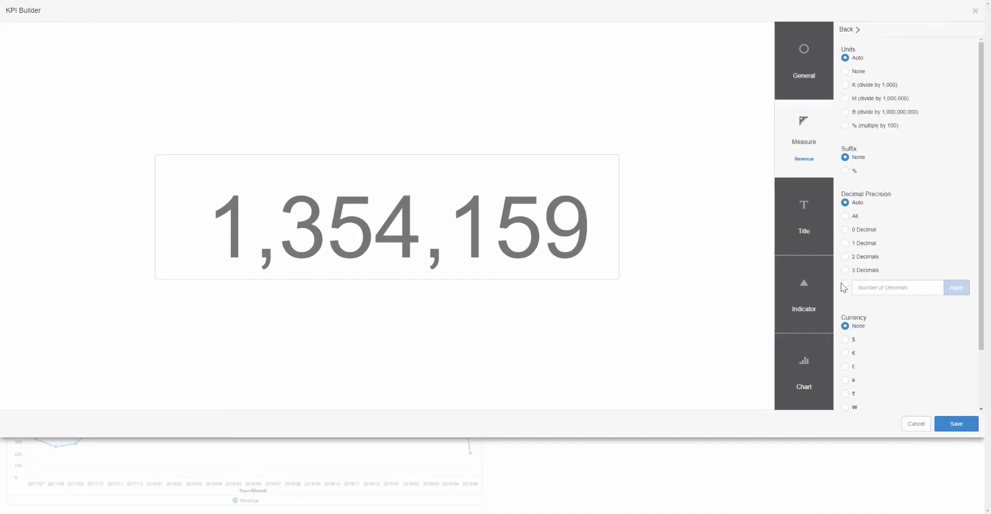
pyautogui.click(845, 340)
pyautogui.click(949, 421)
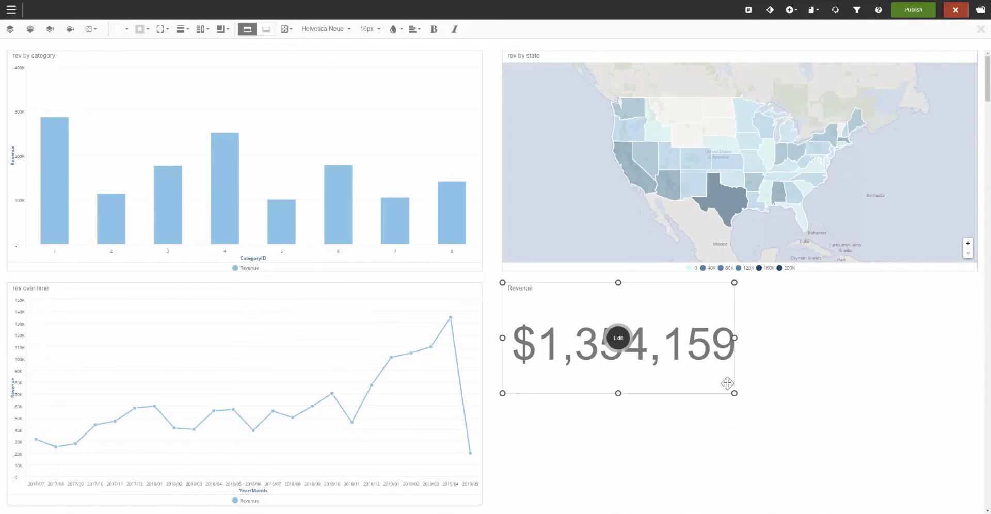
pyautogui.moveTo(729, 386); pyautogui.dragTo(723, 419)
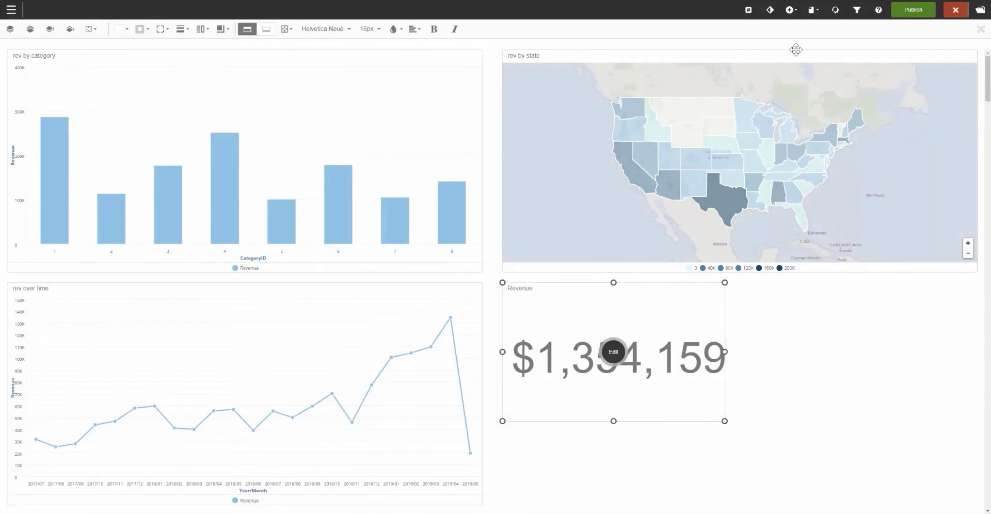
# Add a Quantity KPI beside it, resized to match the Revenue tile's height
pyautogui.click(791, 11)
pyautogui.click(806, 86)
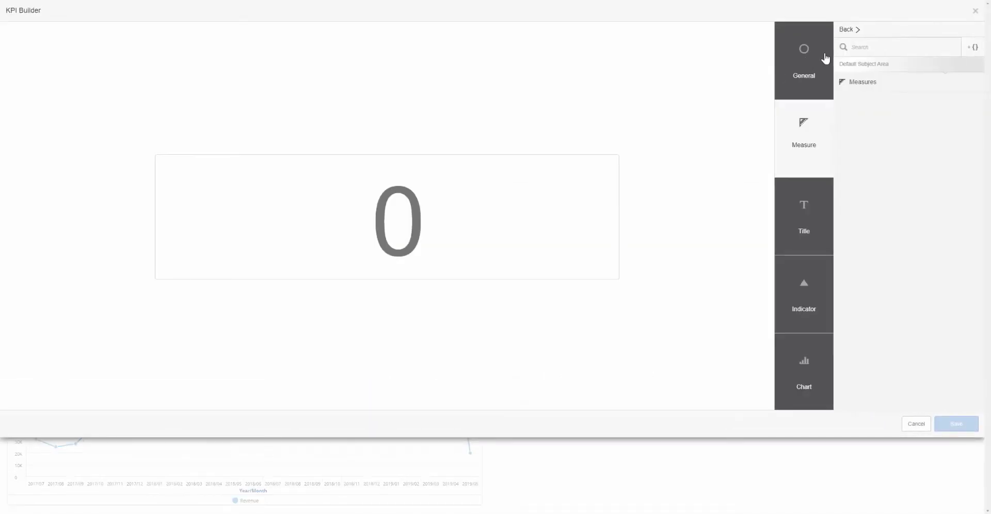
pyautogui.click(863, 45)
pyautogui.write('quantity')
pyautogui.click(842, 69)
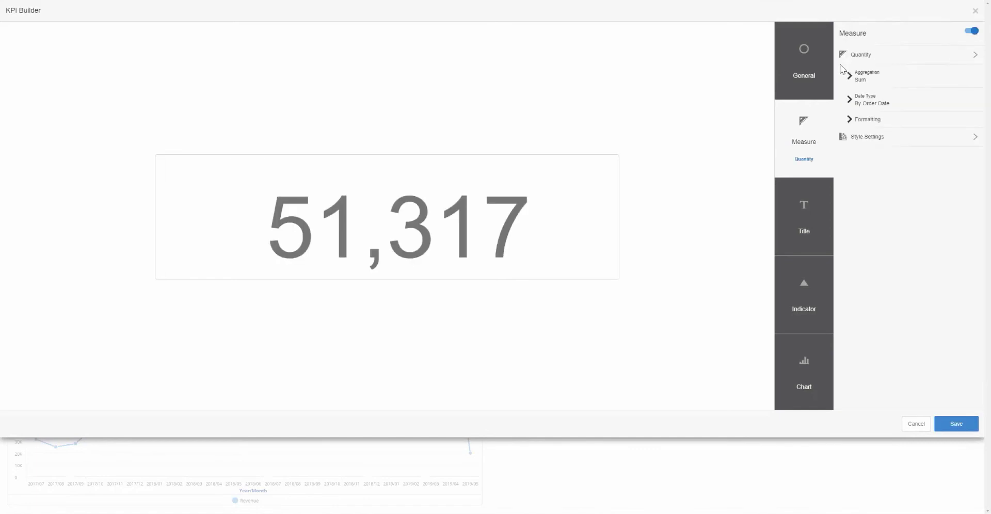
pyautogui.click(956, 424)
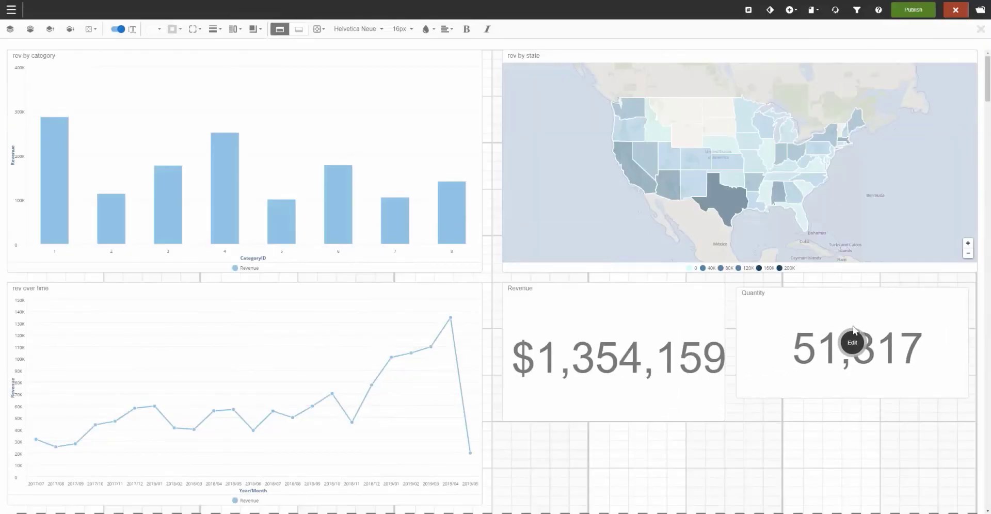
pyautogui.moveTo(852, 390); pyautogui.dragTo(849, 413)
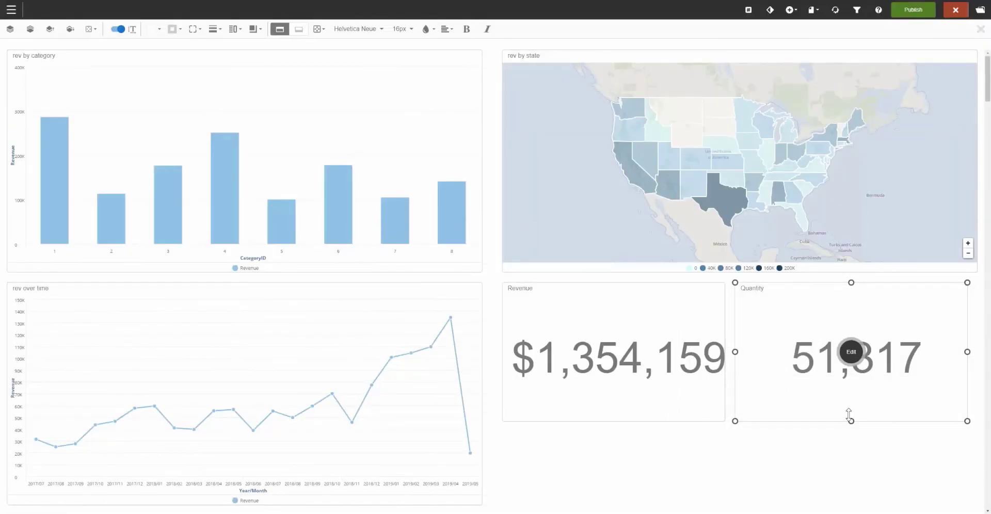
# Change the dashboard background colour to blue
pyautogui.click(802, 14)
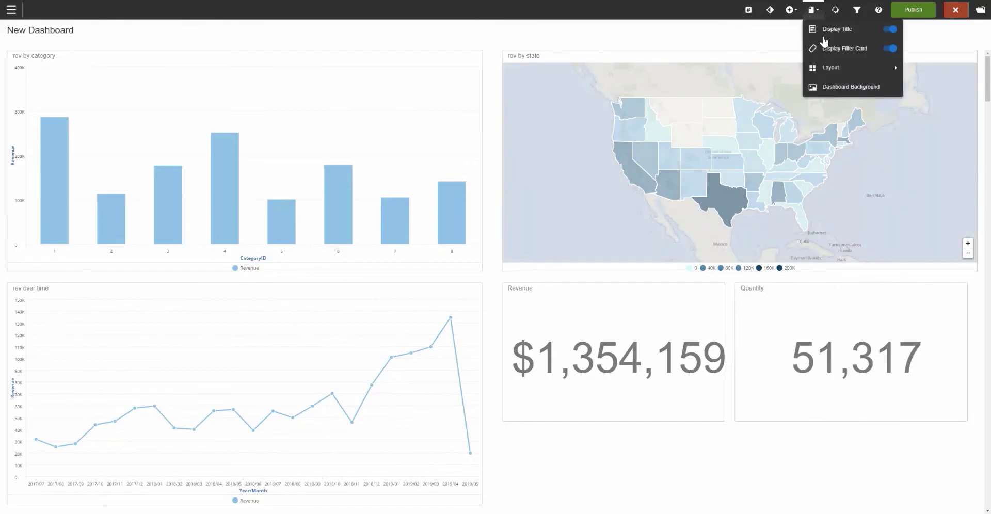
pyautogui.click(840, 85)
pyautogui.click(15, 32)
pyautogui.click(9, 90)
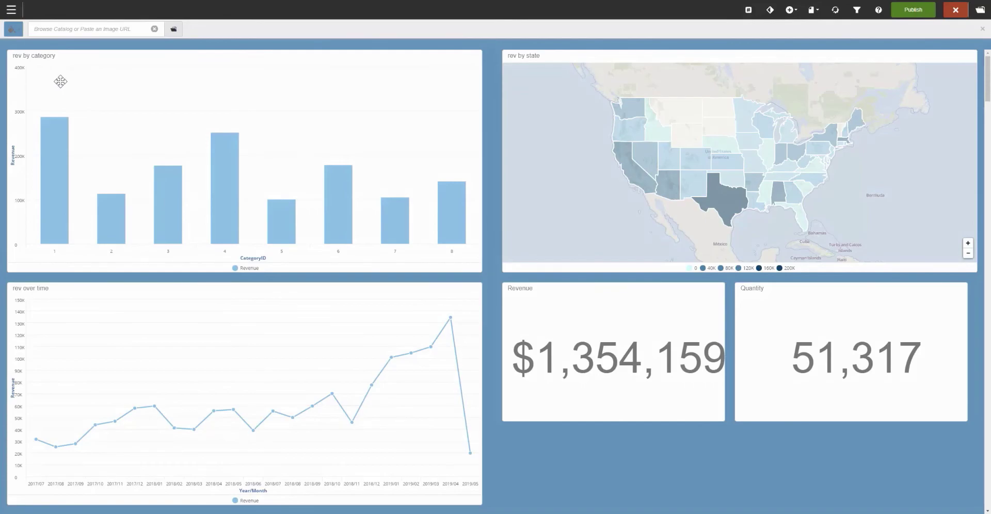
pyautogui.click(730, 386)
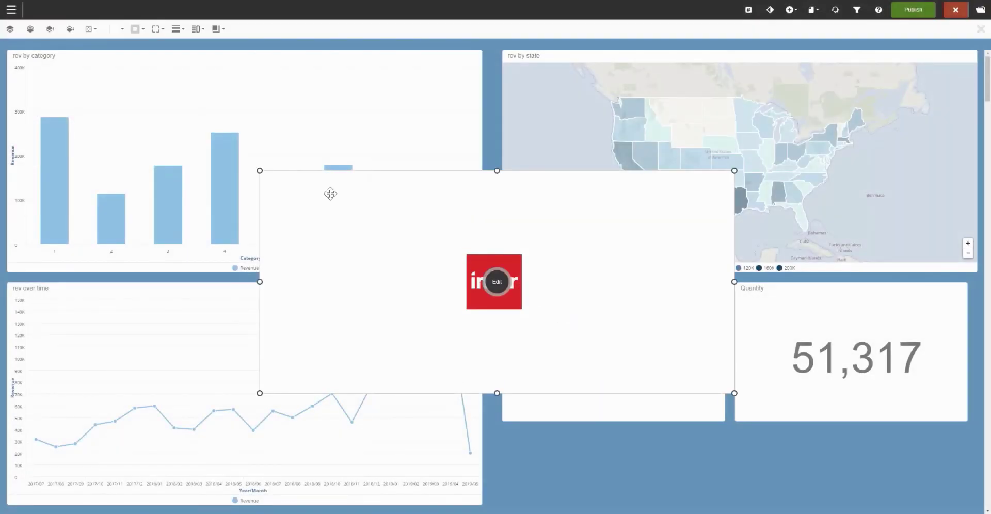
# Shrink the Infor logo image and position it below the Revenue KPI tile
pyautogui.moveTo(261, 170); pyautogui.dragTo(648, 329)
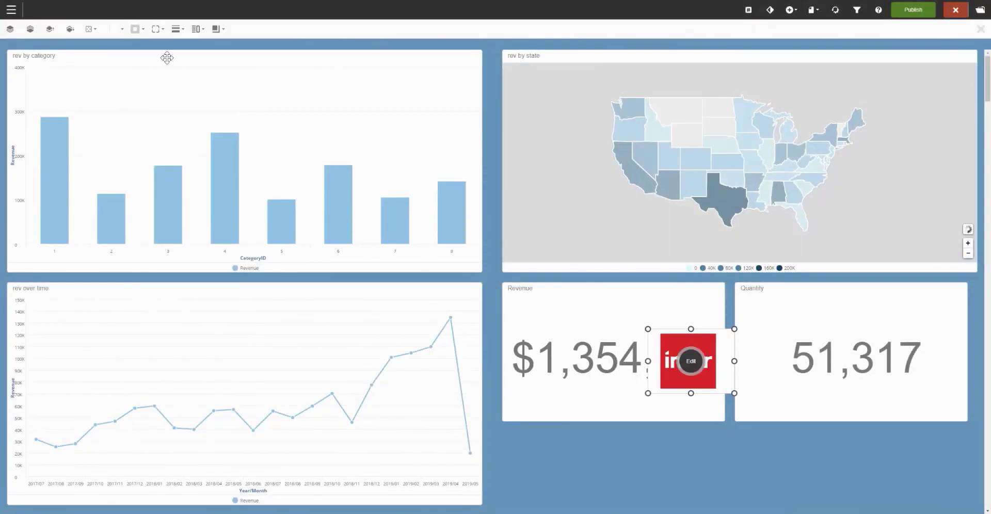
pyautogui.click(142, 29)
pyautogui.moveTo(701, 391); pyautogui.dragTo(728, 487)
pyautogui.click(817, 466)
# Publish the finished dashboard with its three revenue reports, KPI tiles, logo and blue background
pyautogui.click(902, 13)
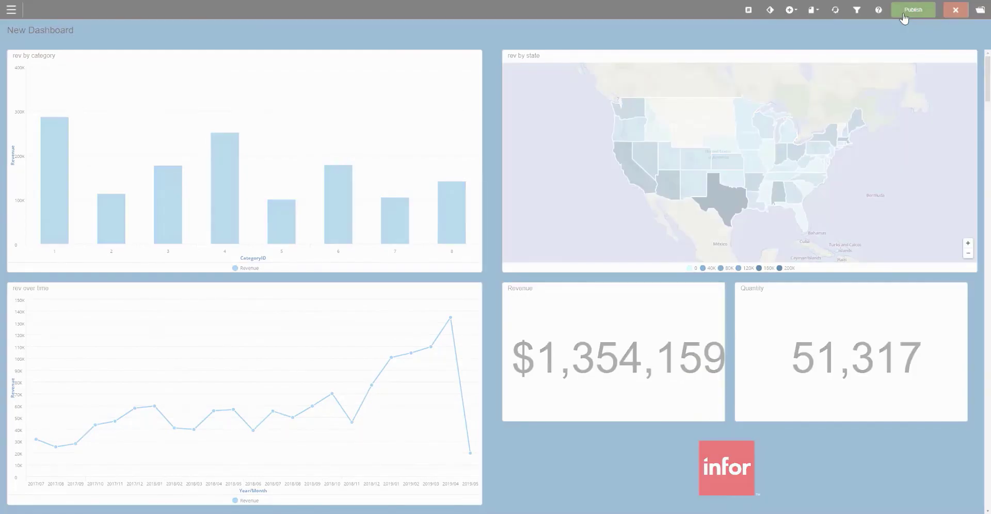